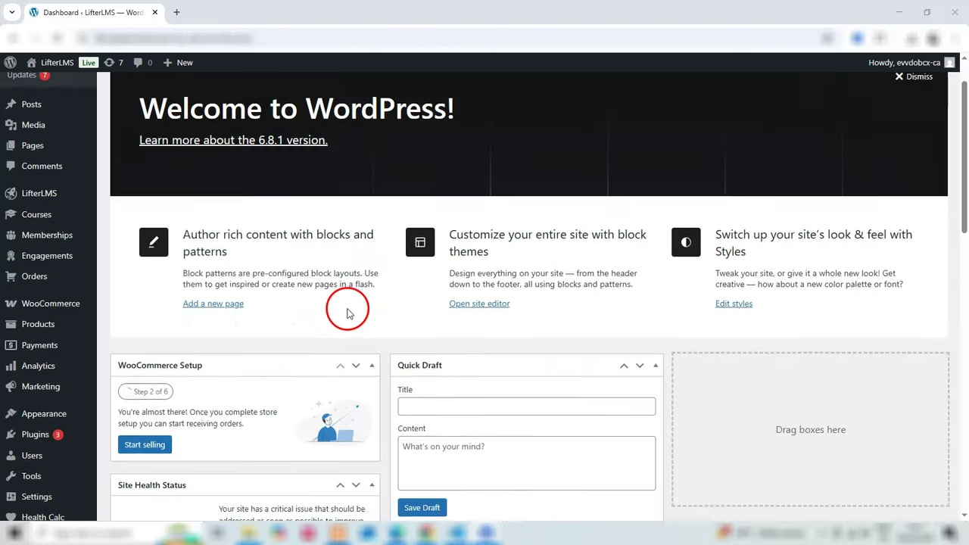
- Upload the downloaded LifterLMS LaTeX Visual Editor plugin file to the site, then install and activate it
scroll(346, 311, down, 2)
mouse_move(39, 378)
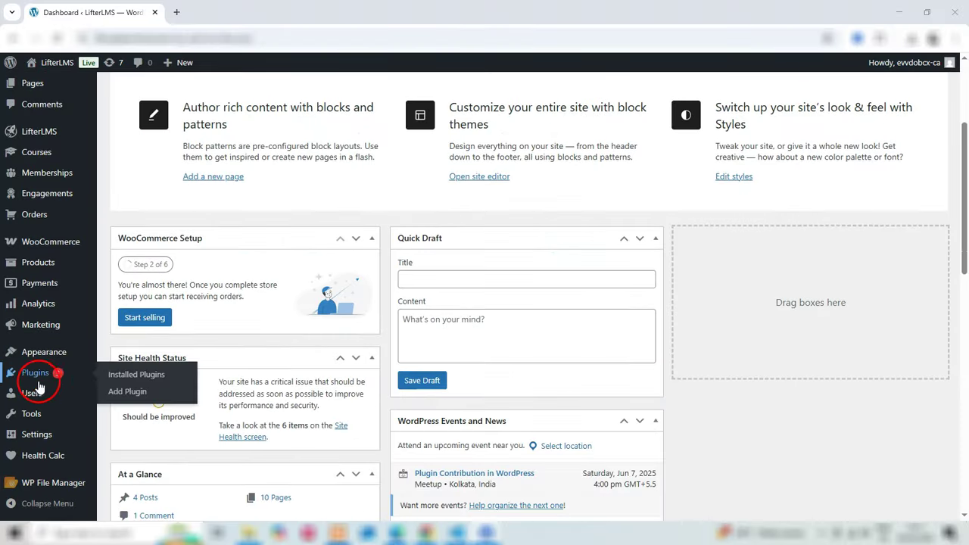
click(126, 395)
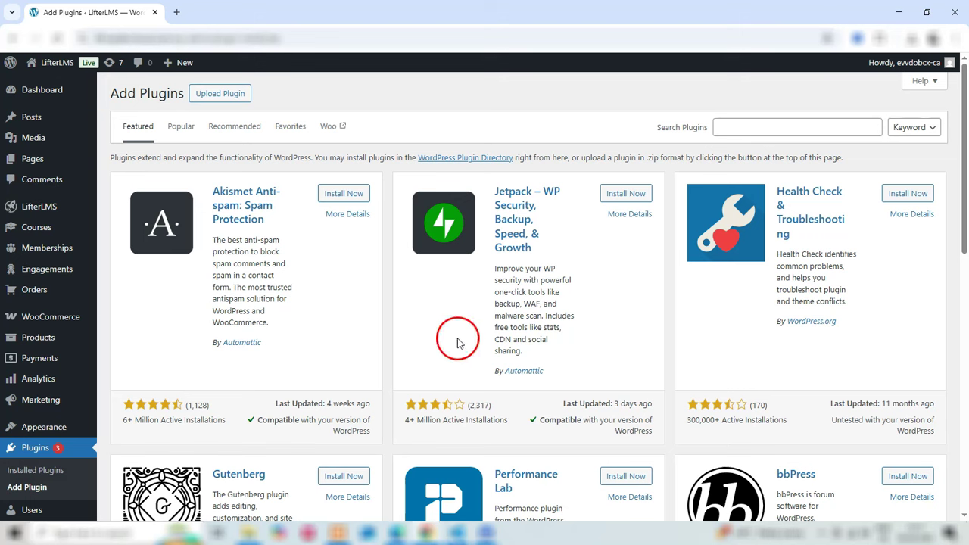
click(244, 96)
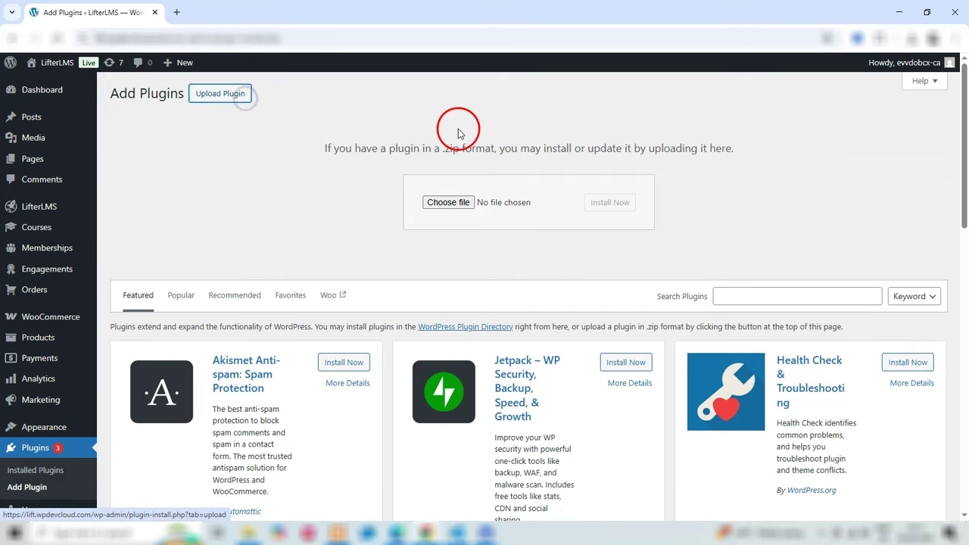
click(911, 44)
drag(821, 91, 513, 206)
click(512, 238)
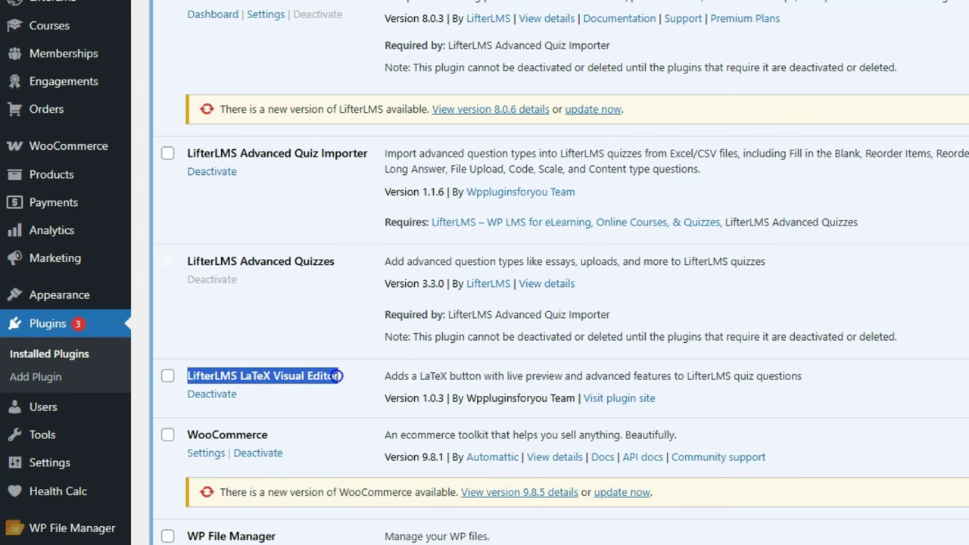
- Check the version and author of the LifterLMS LaTeX Visual Editor in the installed plugins list
click(387, 399)
scroll(442, 385, down, 2)
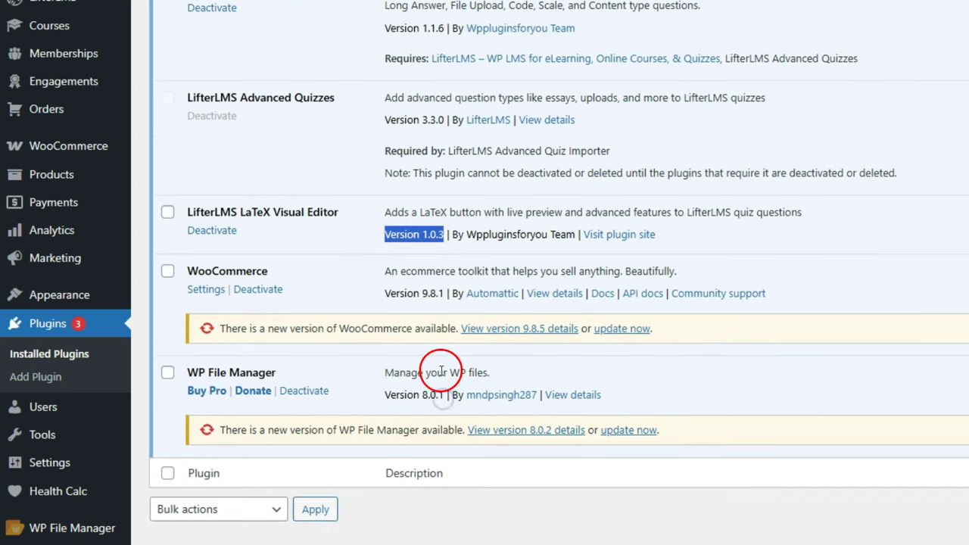
drag(447, 233, 477, 235)
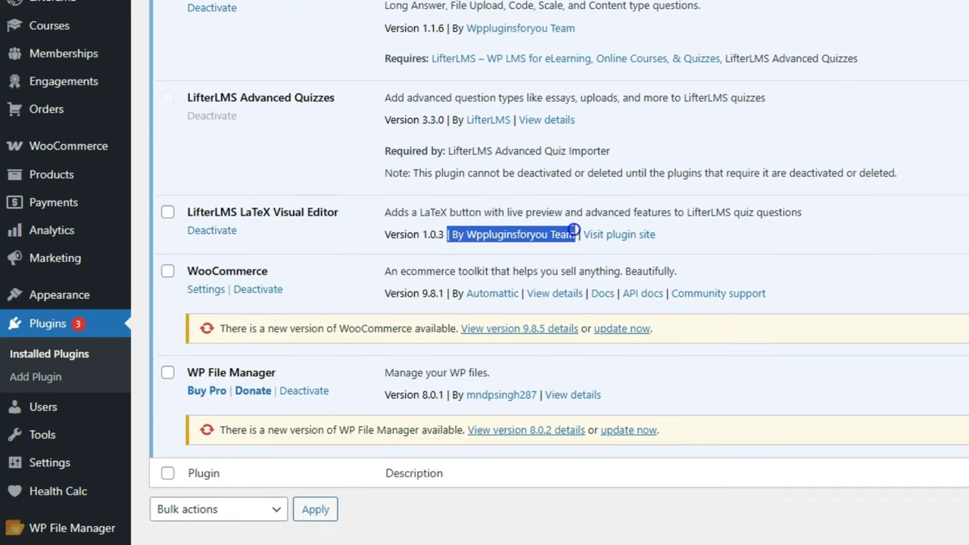
scroll(492, 295, up, 6)
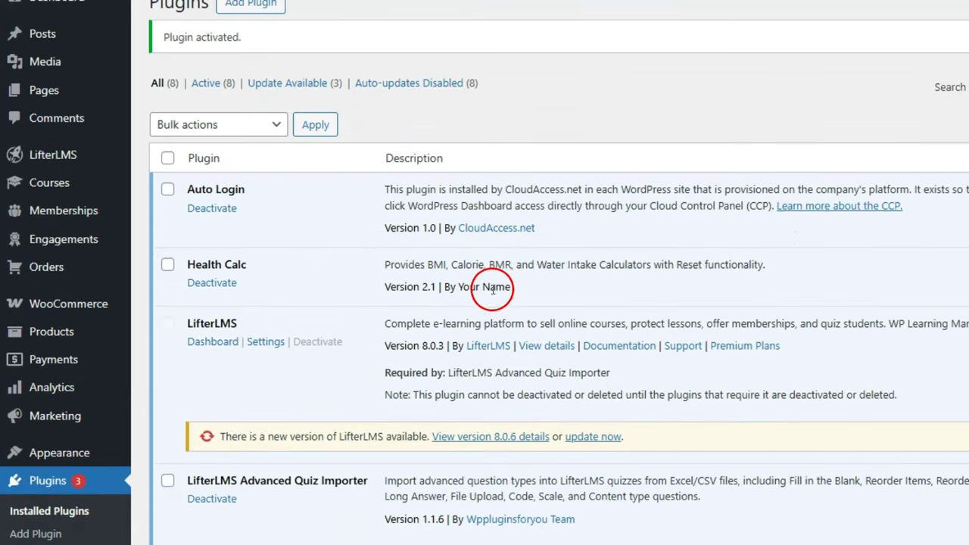
- Open the course "The Complete 2024 Web Development Bootcamp" in the course builder
mouse_move(58, 333)
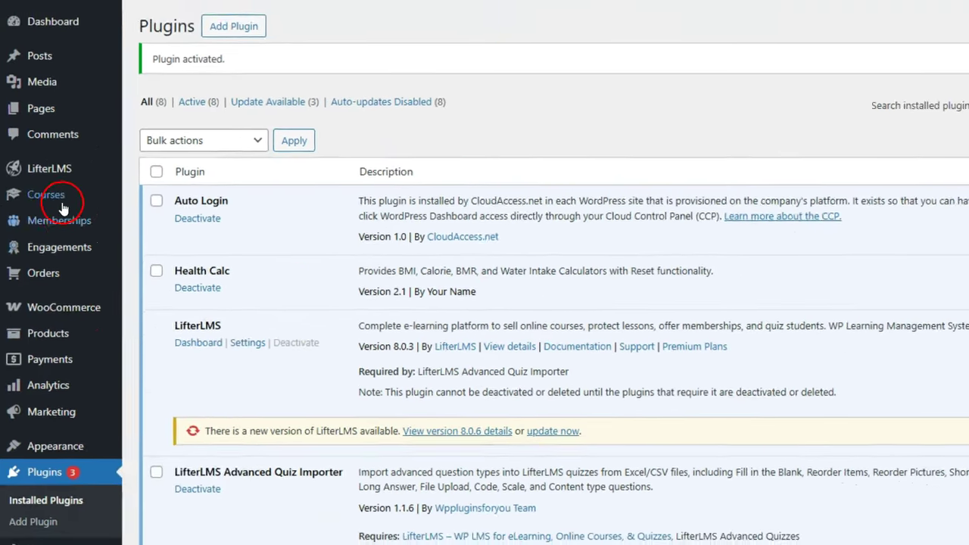
mouse_move(64, 179)
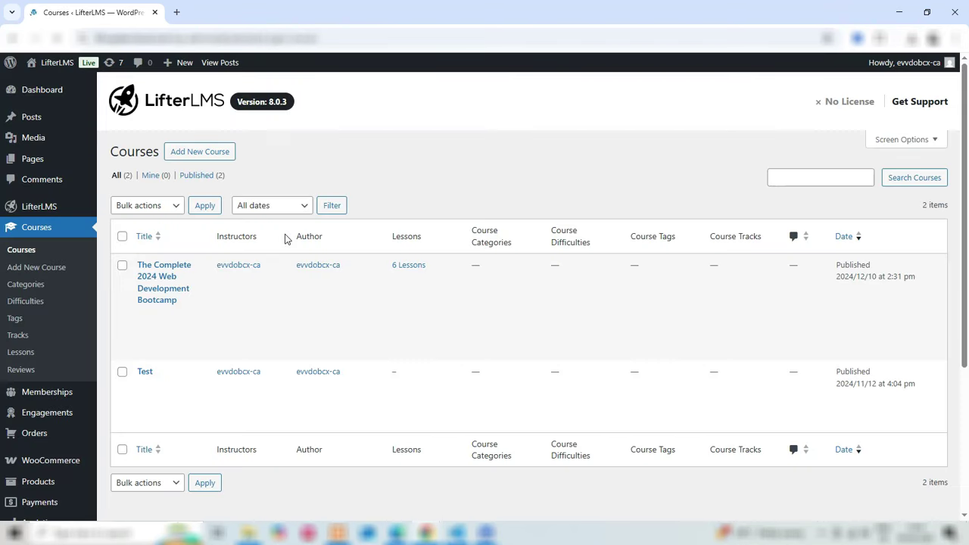
click(170, 284)
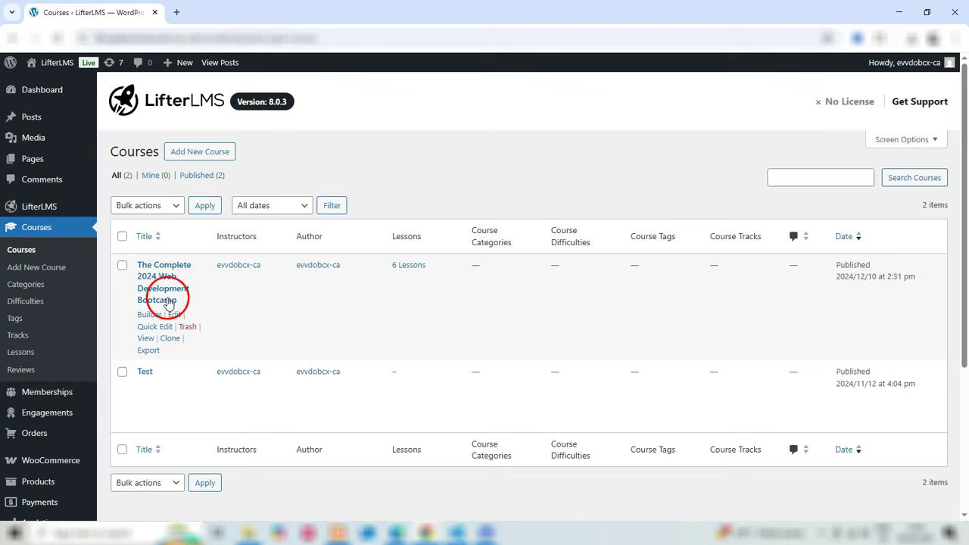
click(206, 76)
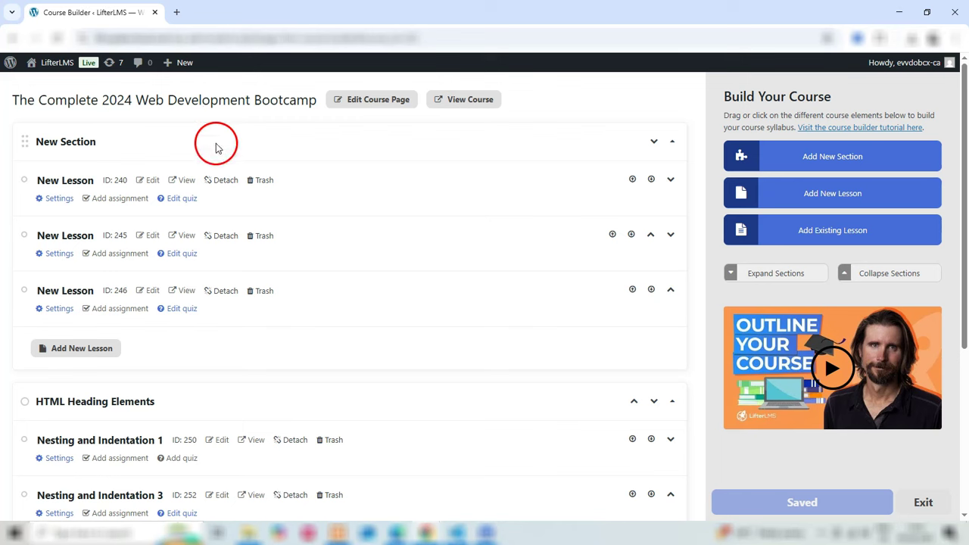
- Create a new quiz for the lesson "Nesting and Indentation 1" under HTML Heading Elements
scroll(189, 327, down, 2)
scroll(189, 302, up, 2)
scroll(189, 296, down, 2)
click(189, 277)
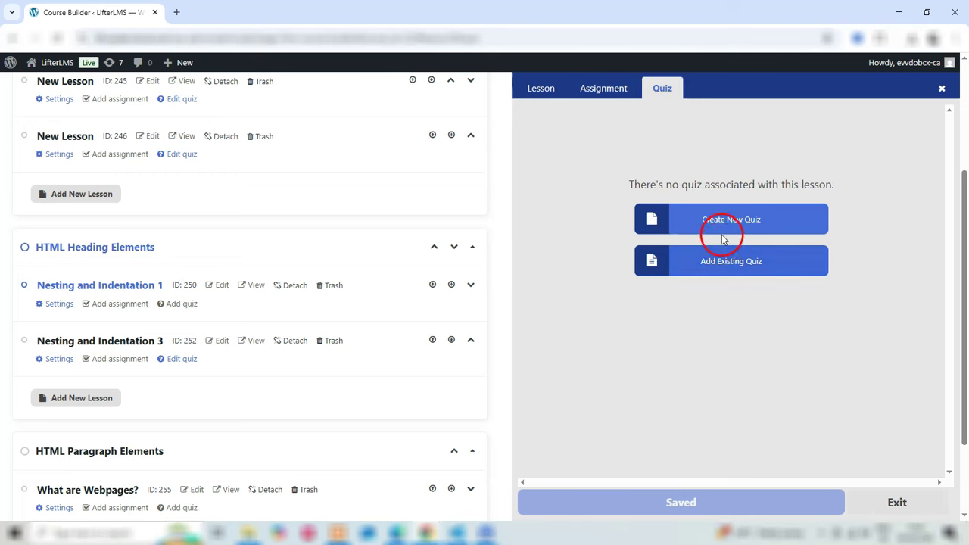
click(722, 235)
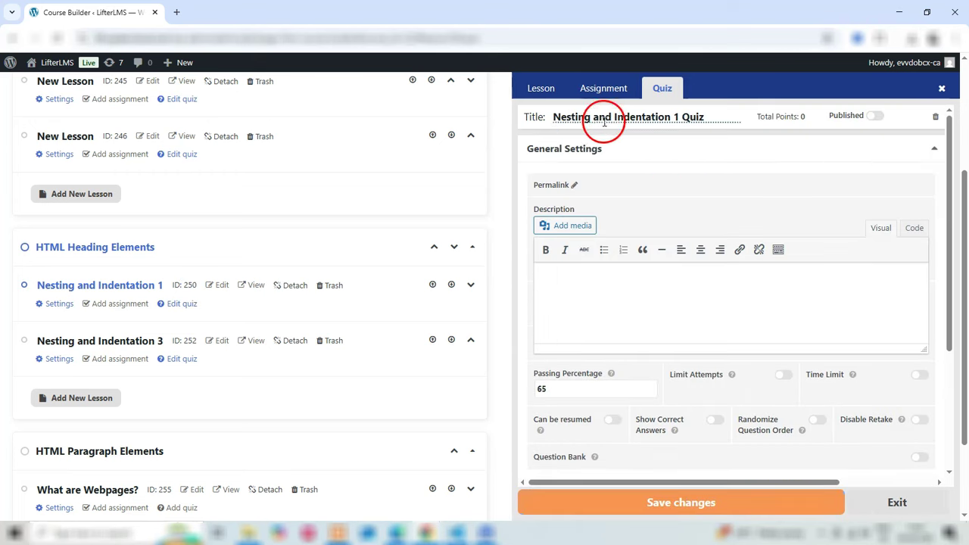
- Fill the quiz description with the Lorem Ipsum placeholder paragraph
scroll(659, 277, down, 1)
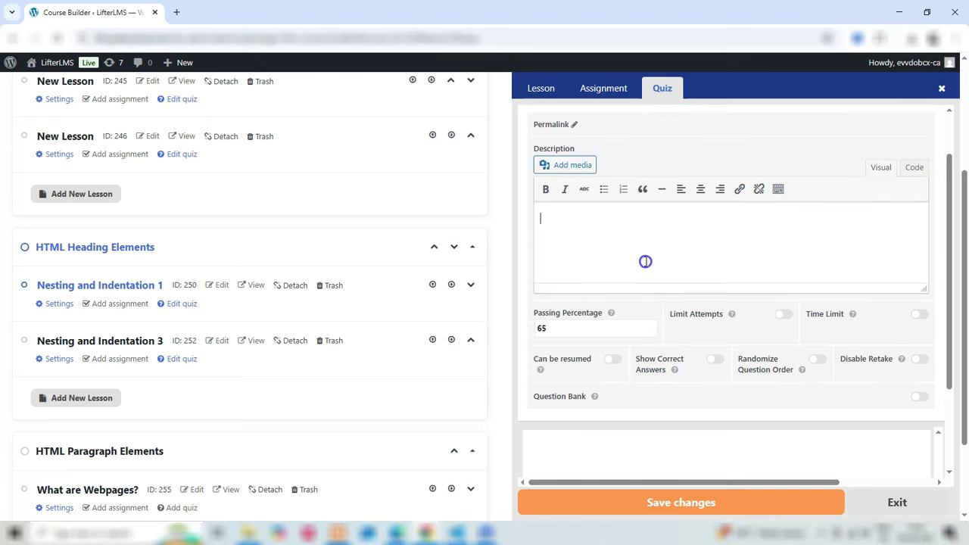
click(625, 310)
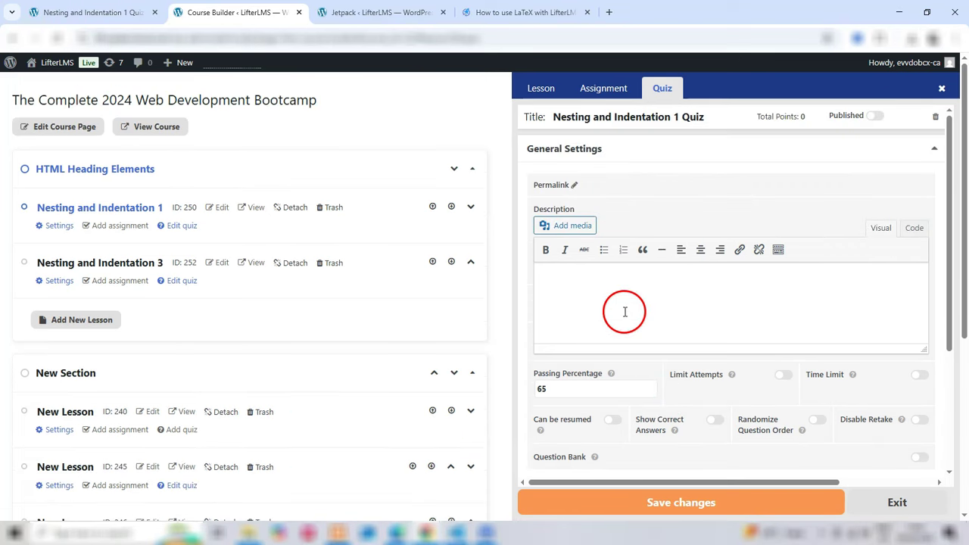
text(Lorem Ipsum is simply dummy text of the printing and typesetting industry. Lorem Ipsum has been the industry's standard dummy text ever since the 1500s, when an unknown printer took a galley of type and scrambled it to make a type specimen book. It has survived not only five centuries, but also the leap into electronic typesetting, remaining essentially unchanged. It was popularised in the 1960s with the release of Letraset sheets containing Lorem Ipsum passages, and more recently with desktop publishing software like Aldus PageMaker including versions of Lorem Ipsum.)
- Add a multiple choice question titled "What is Latex" to the quiz
scroll(689, 219, down, 3)
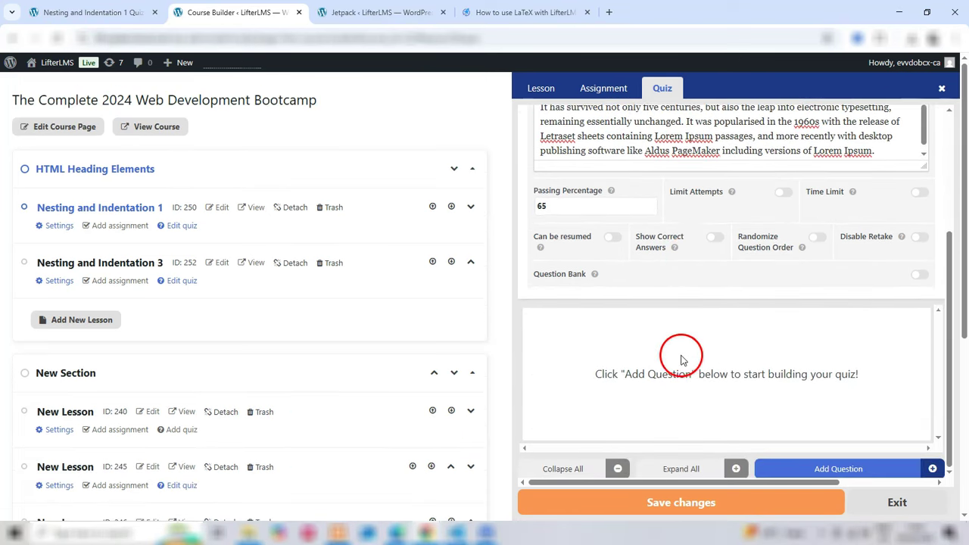
click(815, 469)
click(635, 277)
click(615, 323)
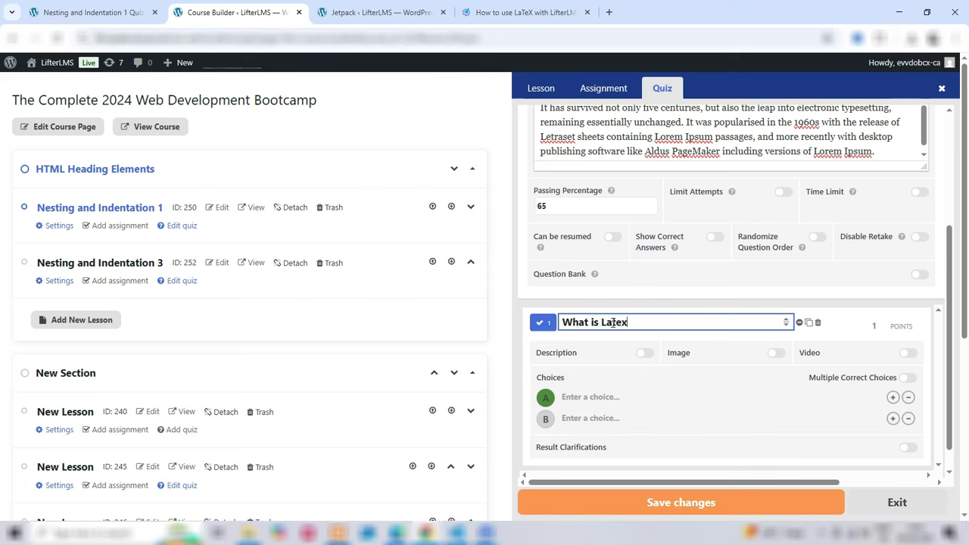
- Enable the description of the "What is Latex" question and open the LaTeX equation dialog from its code editor
click(639, 355)
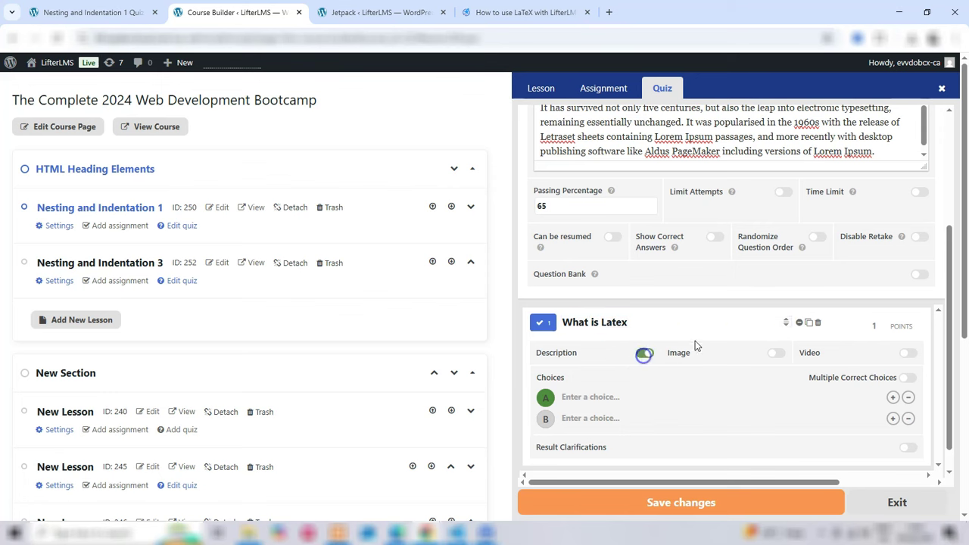
scroll(757, 305, down, 2)
click(710, 262)
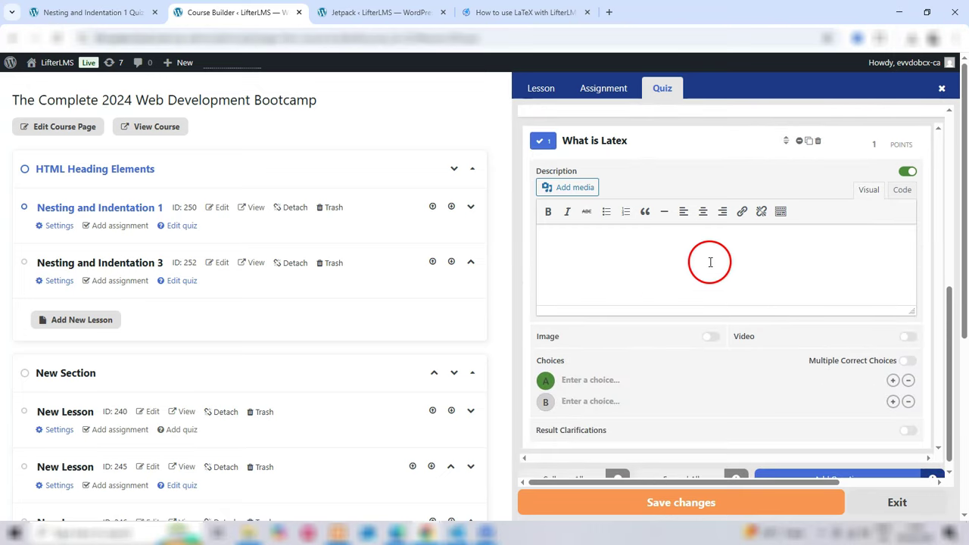
click(903, 191)
click(711, 211)
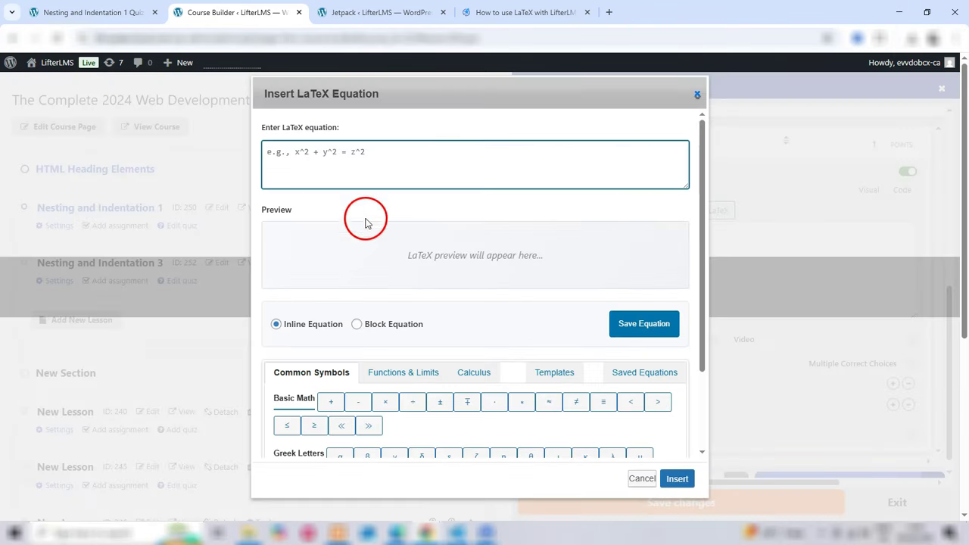
- Start the equation with the base-10 logarithm, \log_{10}, from the logarithmic functions
scroll(417, 346, down, 2)
click(422, 265)
scroll(384, 391, down, 1)
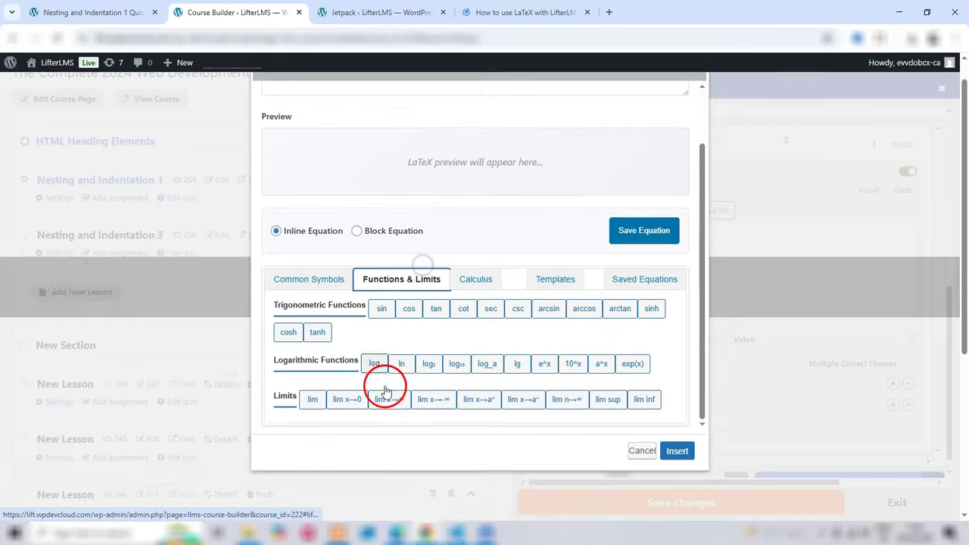
scroll(384, 391, down, 2)
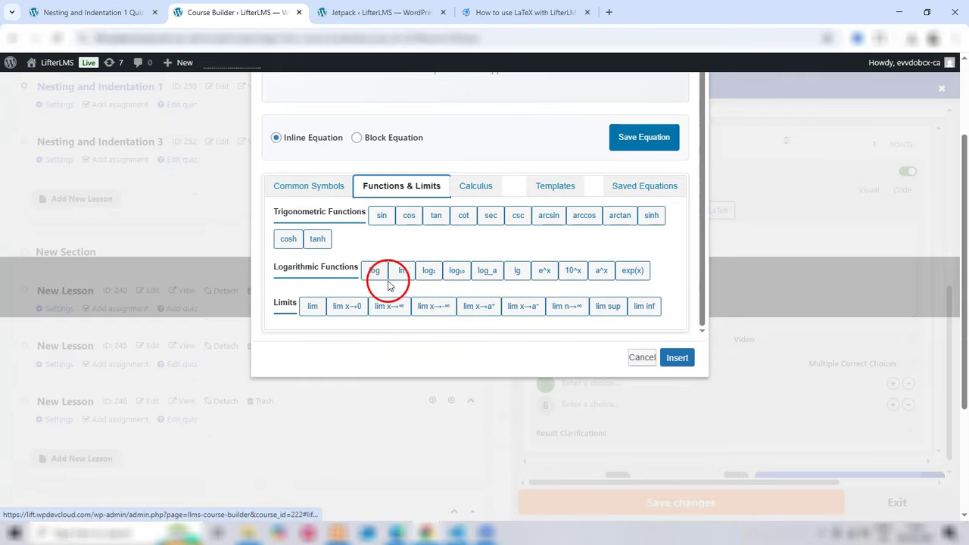
click(457, 272)
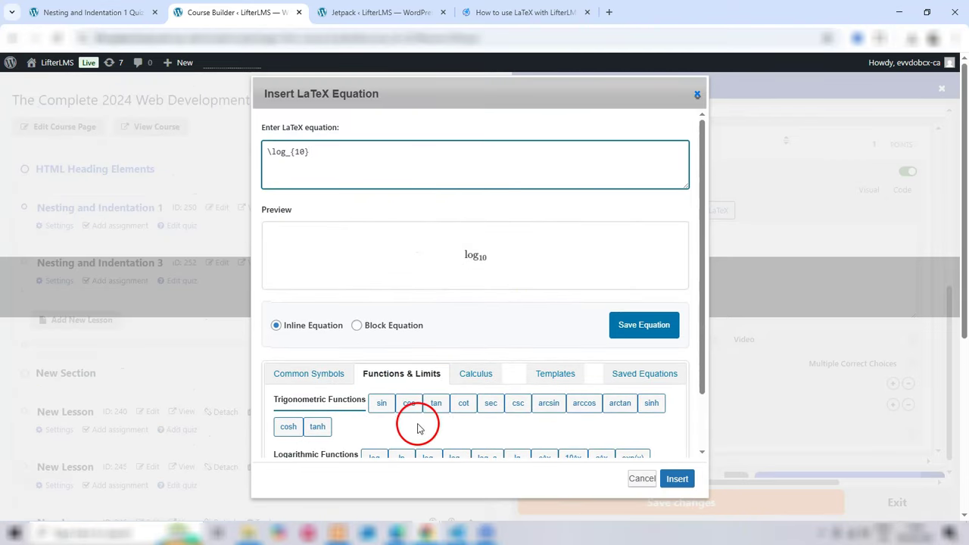
- Add a plus sign and a base-16 logarithm so the equation reads \log_{10}+\log_{16}
scroll(417, 429, down, 1)
click(350, 307)
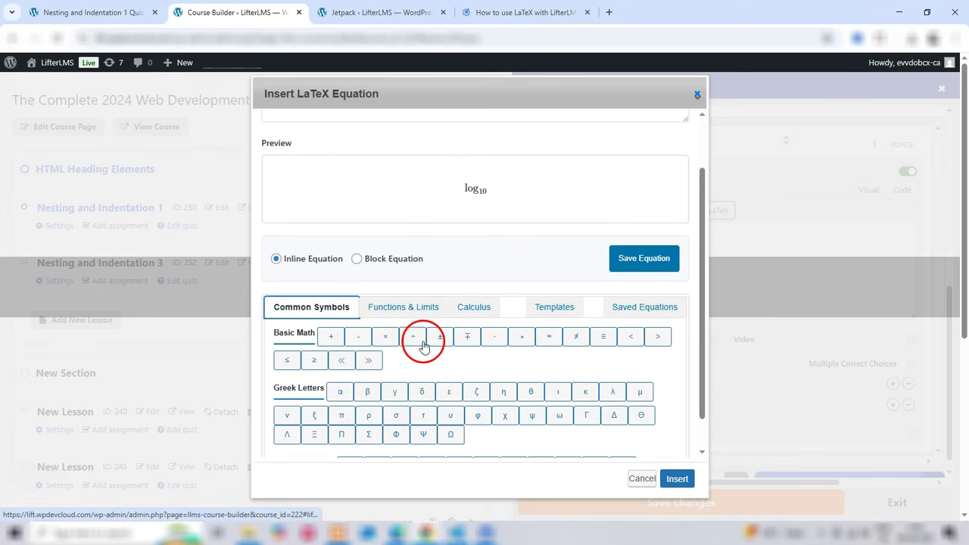
click(331, 336)
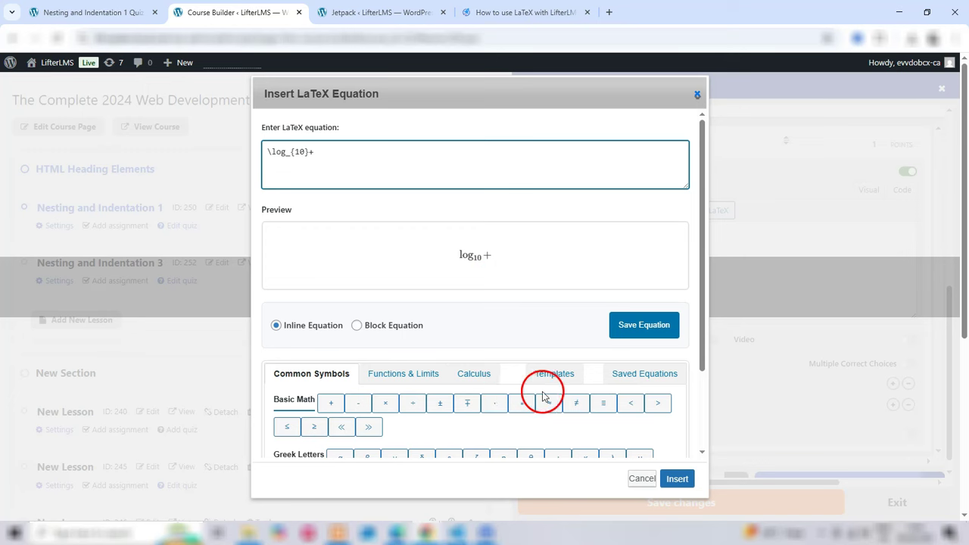
scroll(417, 353, down, 1)
click(419, 310)
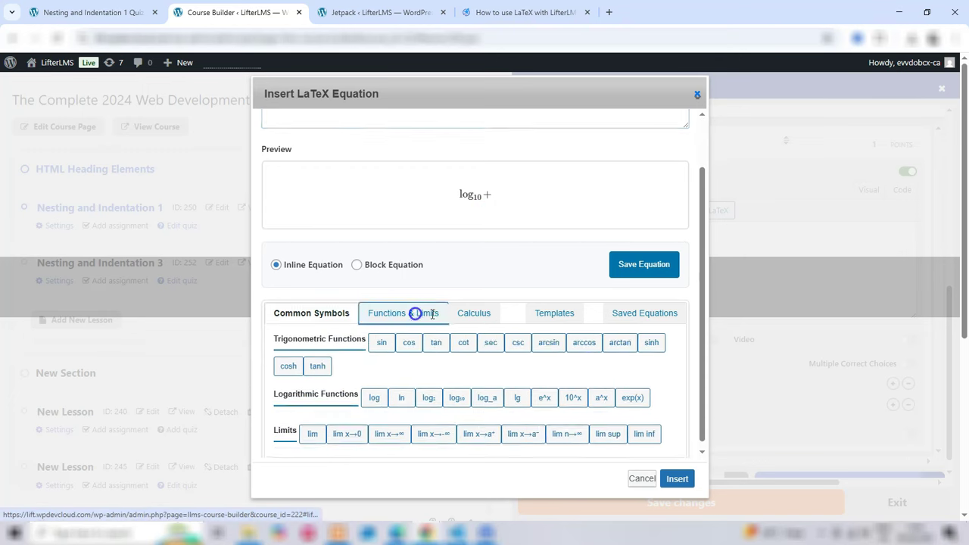
click(453, 401)
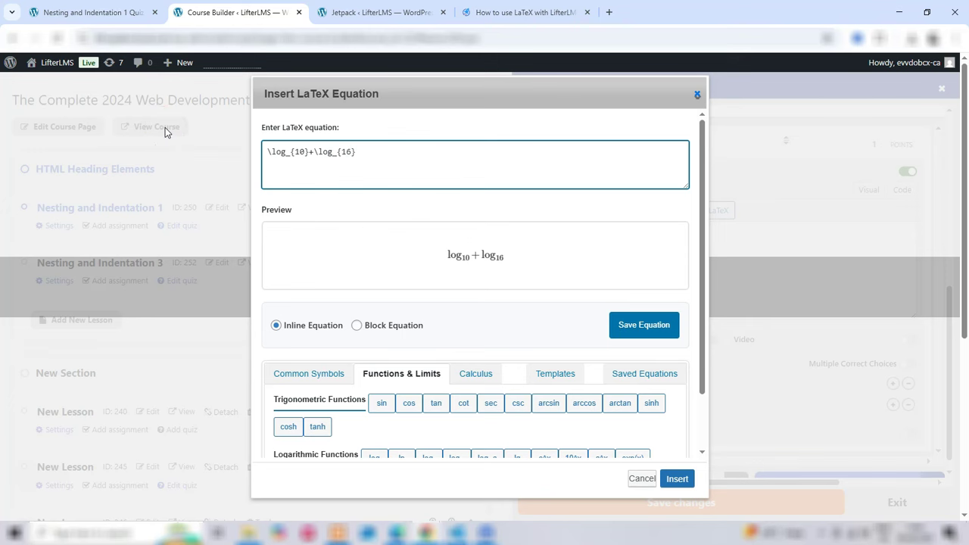
- Append an equals sign and the base-a logarithm, = \log_a, to the equation
scroll(500, 274, down, 1)
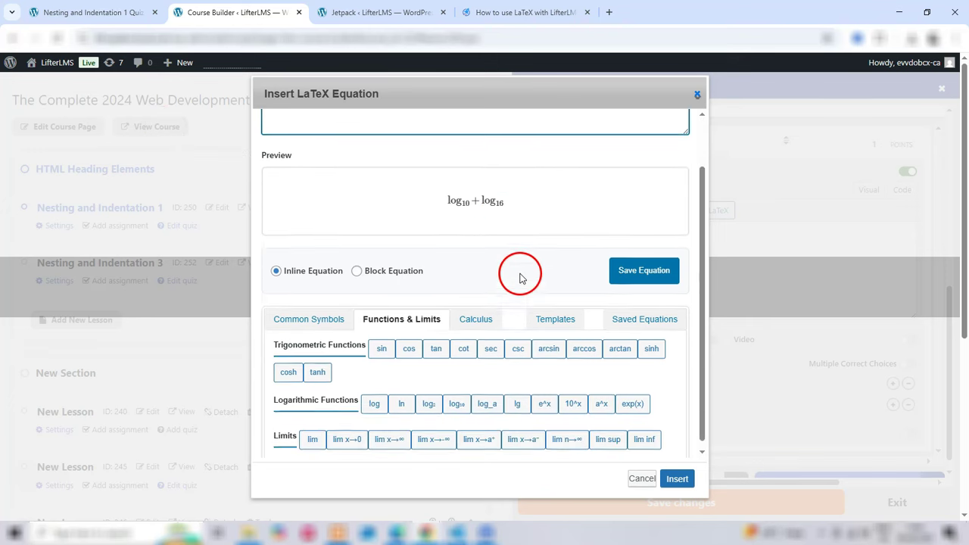
scroll(413, 195, up, 1)
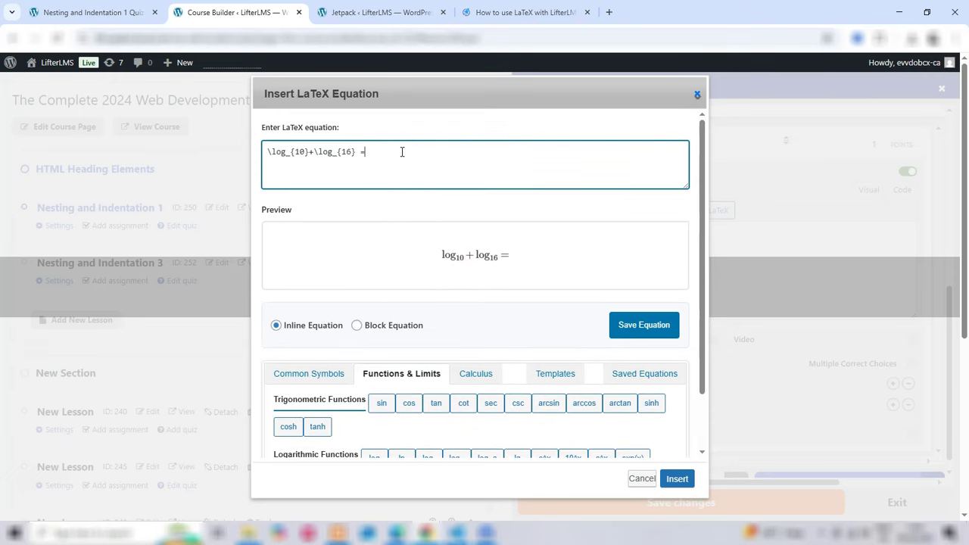
scroll(567, 415, down, 1)
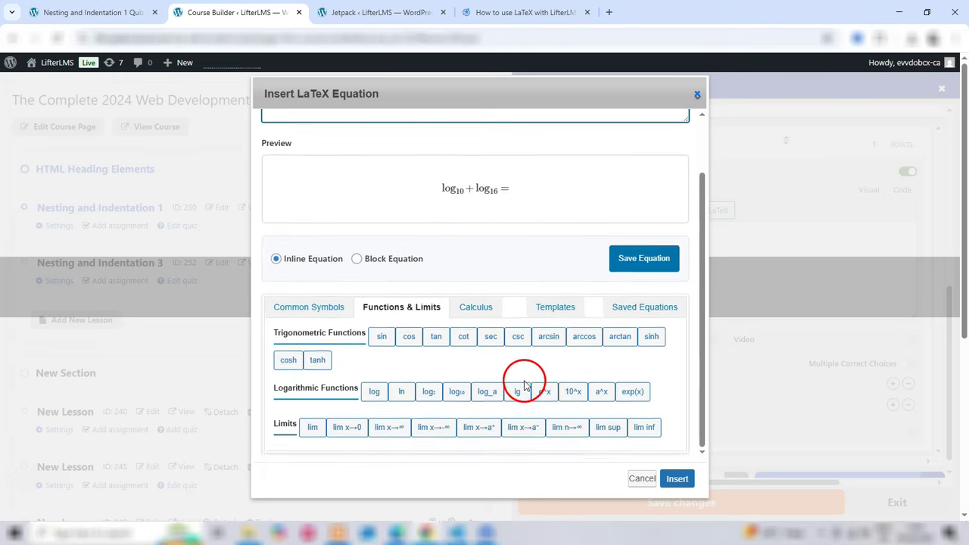
scroll(525, 389, down, 1)
click(485, 332)
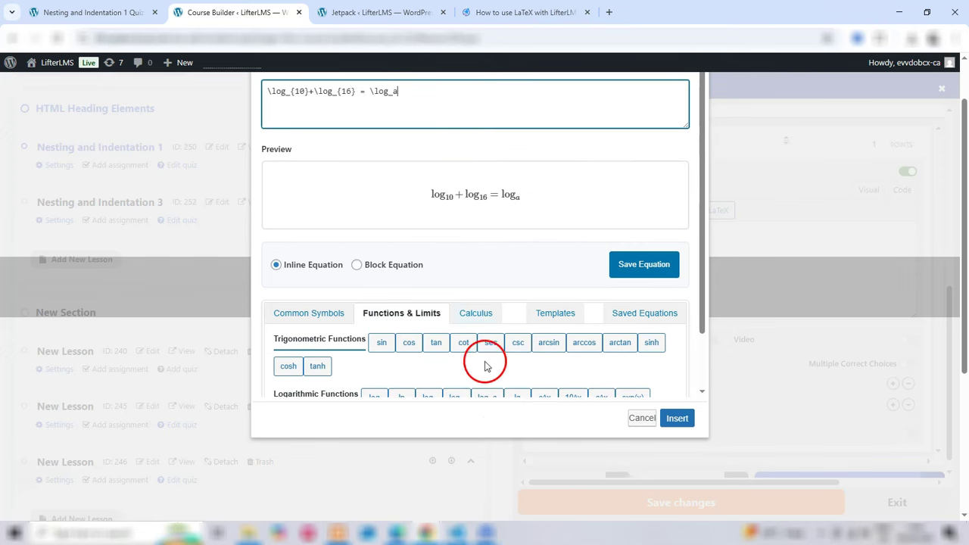
- Complete the equation's right-hand side as \log_a + \log_a by adding a plus sign and a second base-a logarithm
scroll(484, 363, down, 1)
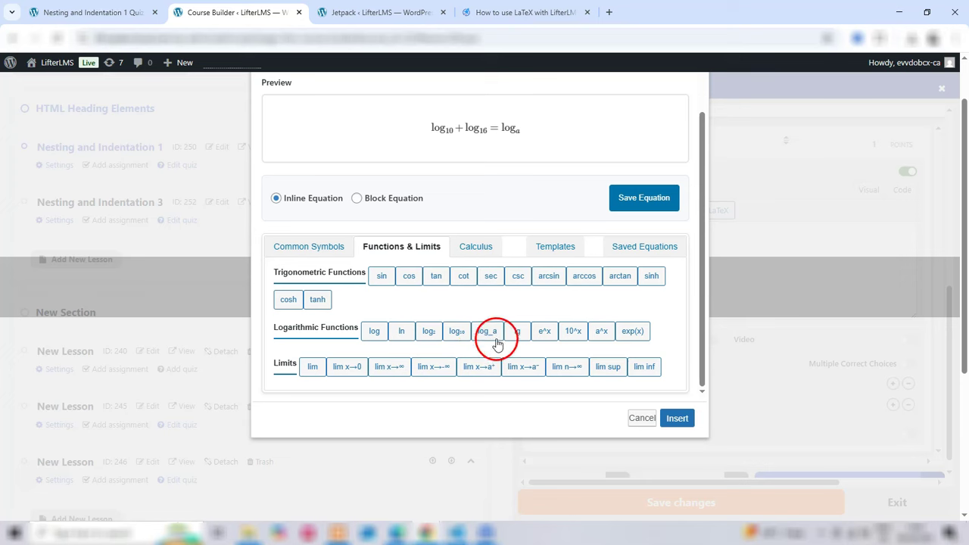
scroll(446, 331, up, 1)
click(421, 103)
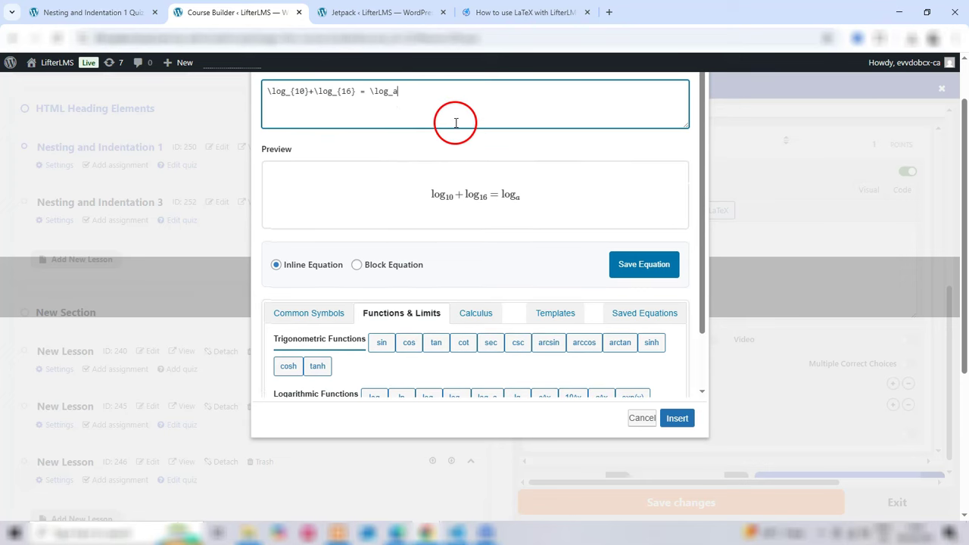
text(+)
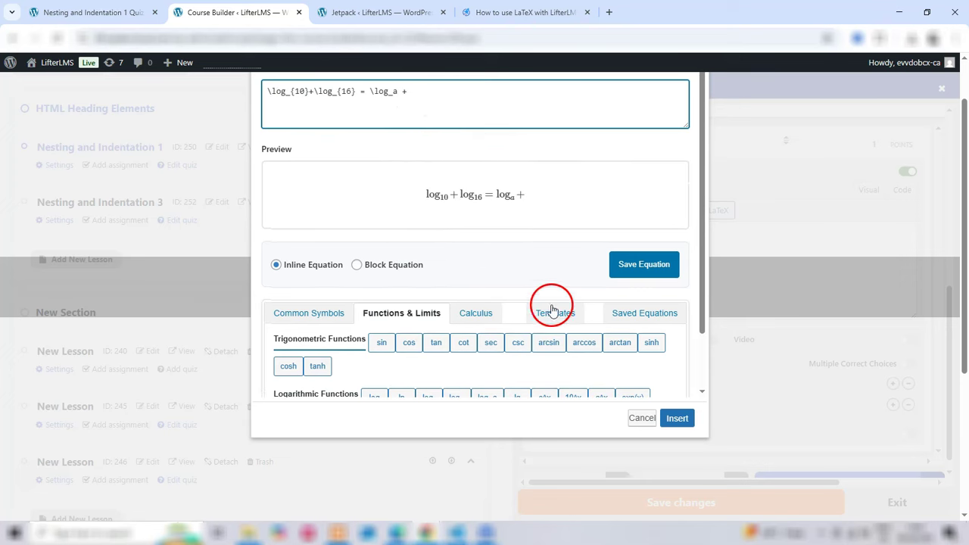
scroll(542, 348, down, 1)
click(484, 342)
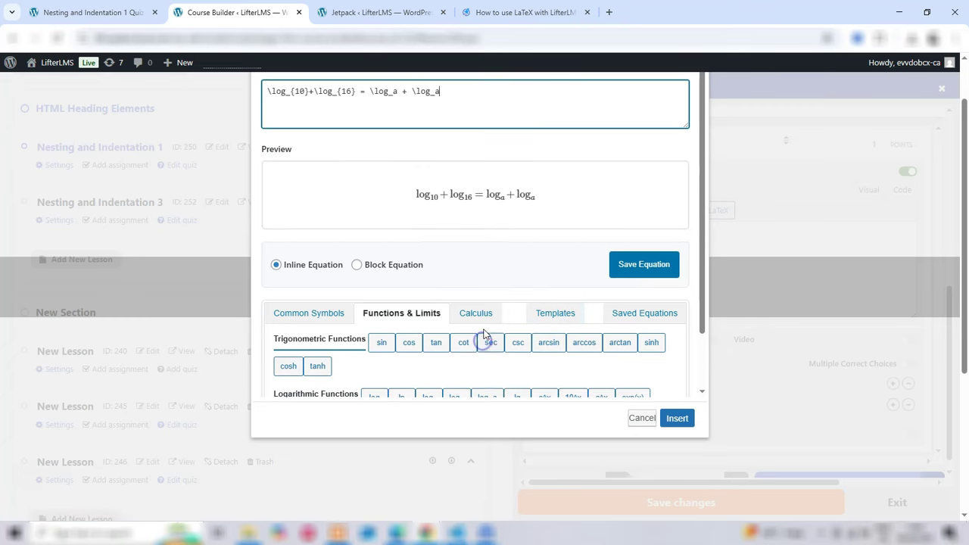
- Change the last logarithm's base to b and insert the equation into the question's description
text(b)
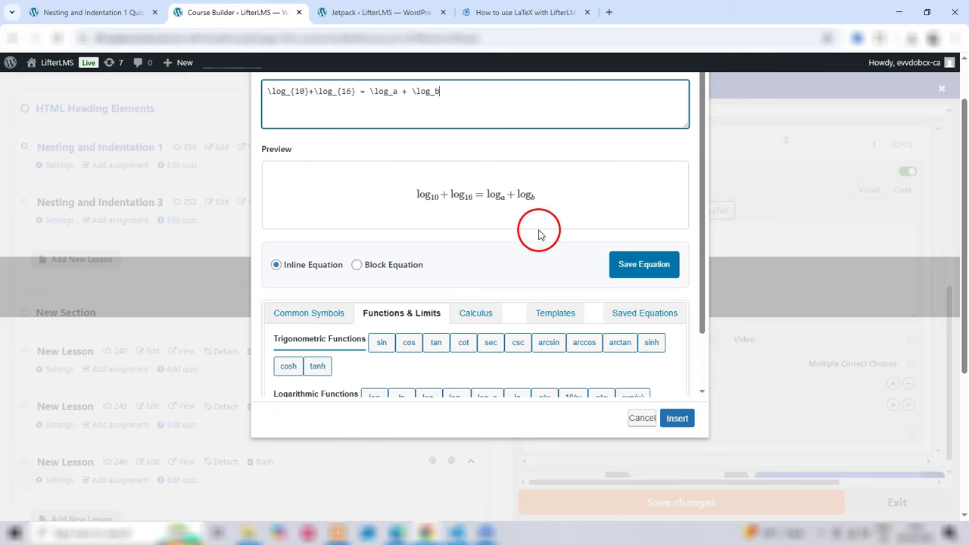
click(677, 418)
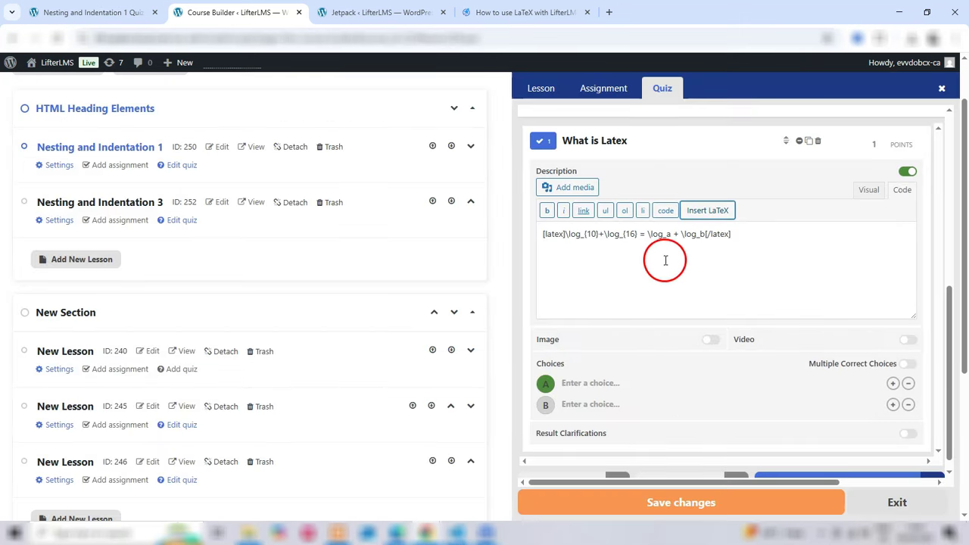
- Fill in the question's two answer choices as "Correct Answer A" and "Correct Answer B"
scroll(754, 431, down, 1)
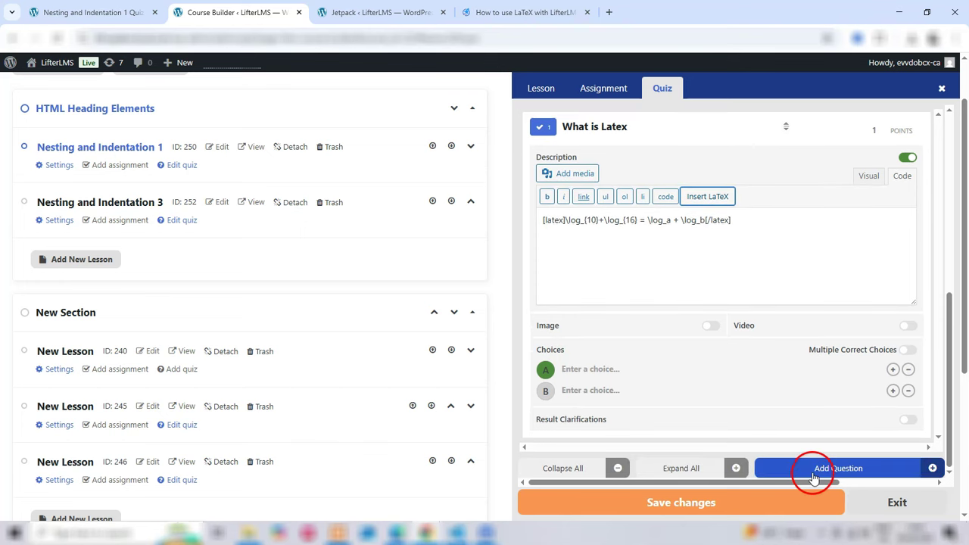
click(599, 367)
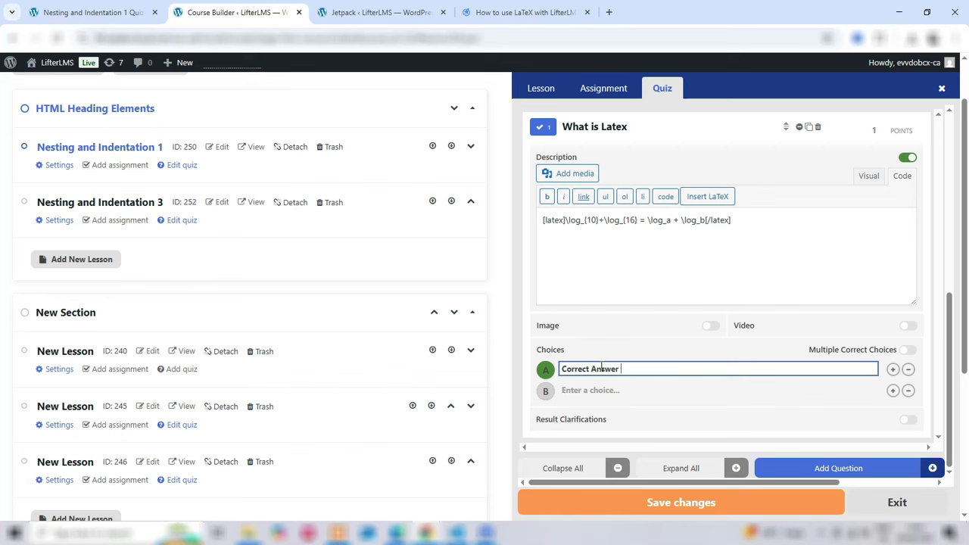
click(608, 389)
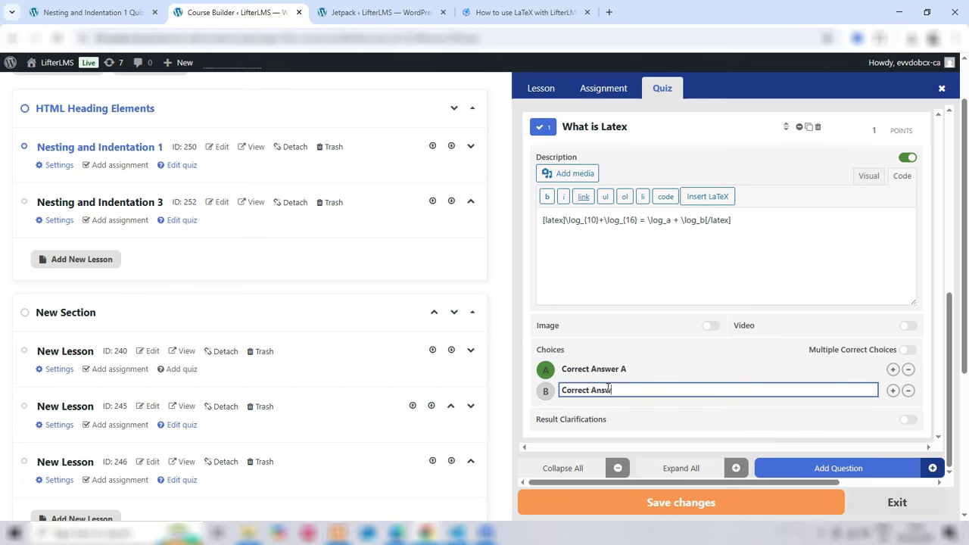
scroll(620, 401, up, 1)
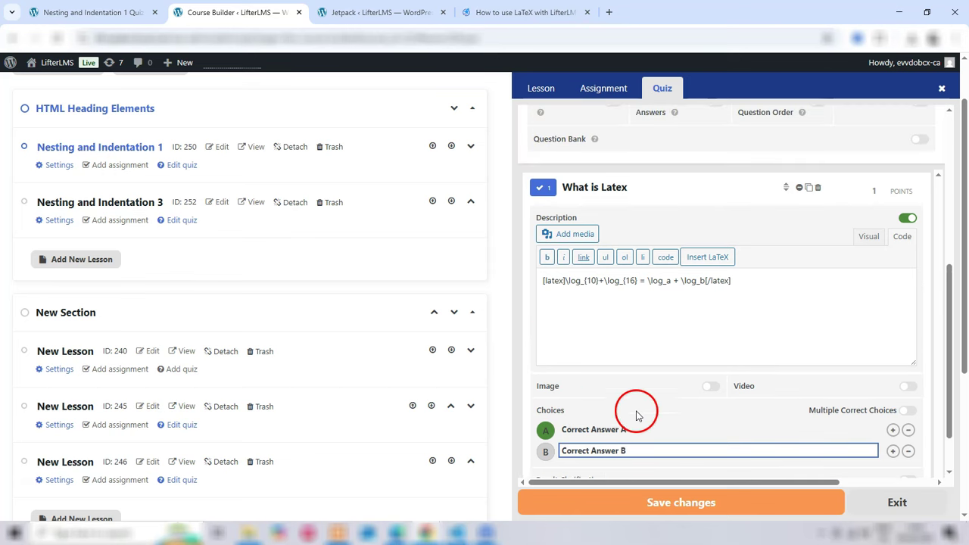
click(639, 429)
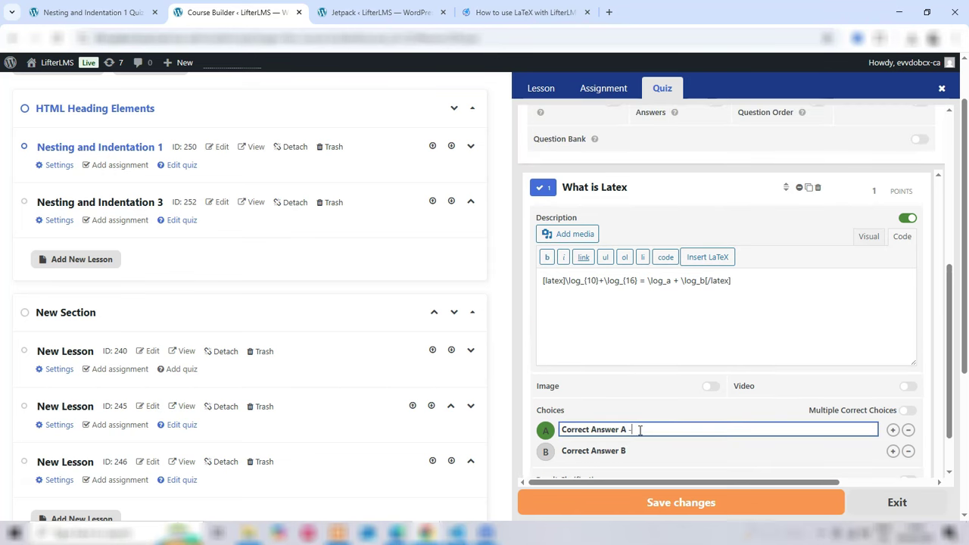
click(636, 450)
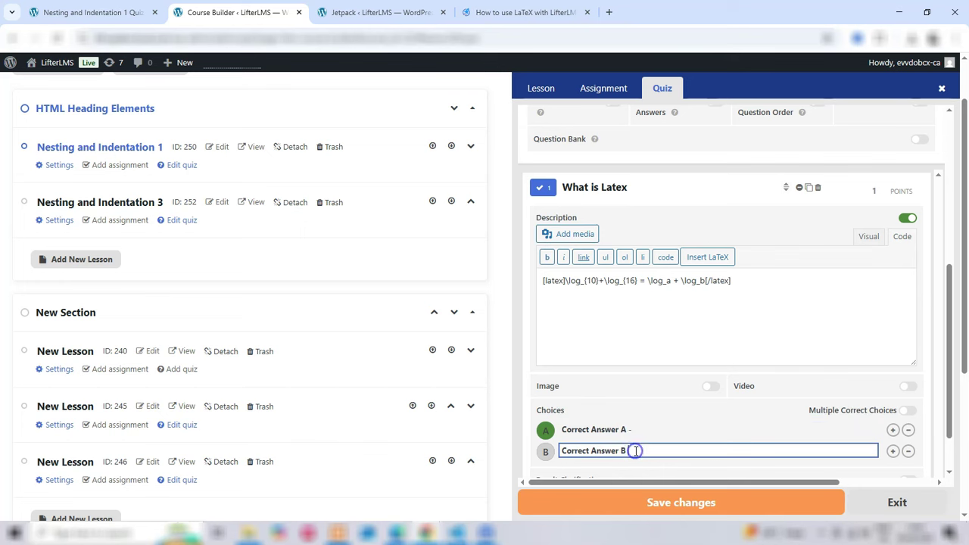
scroll(678, 428, down, 1)
click(640, 368)
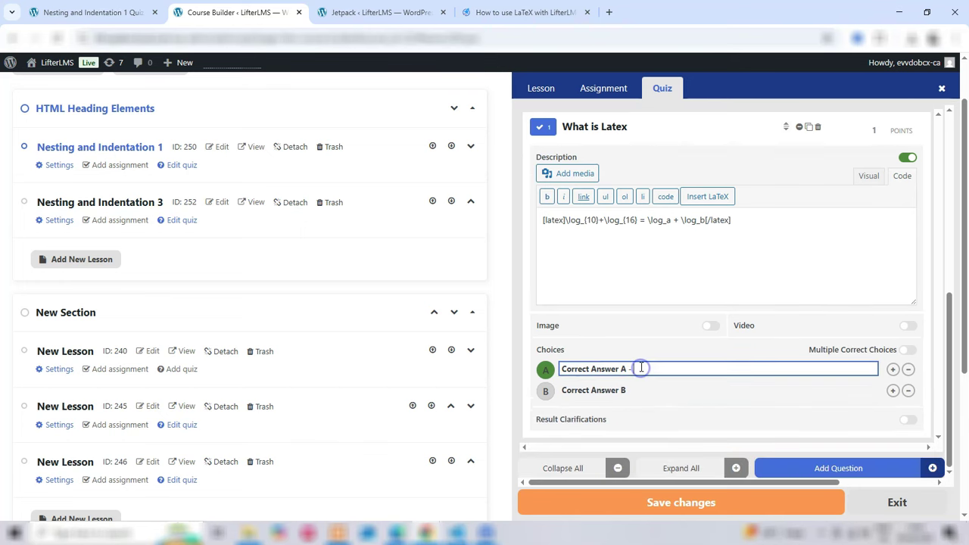
right_click(641, 368)
click(673, 401)
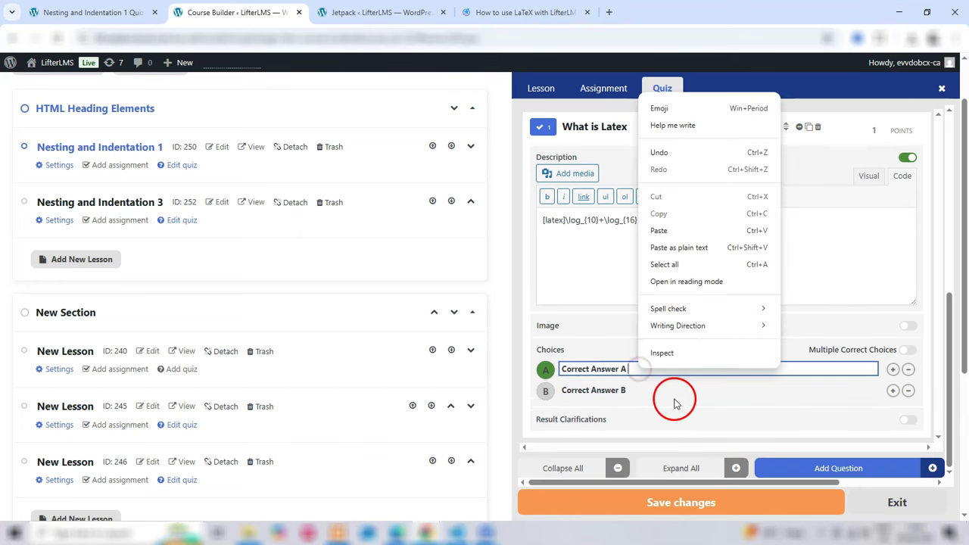
scroll(715, 401, up, 1)
click(717, 401)
- Examine the LaTeX shortcode in the "What is Latex" question's description along with its answer choices
drag(744, 286, 568, 279)
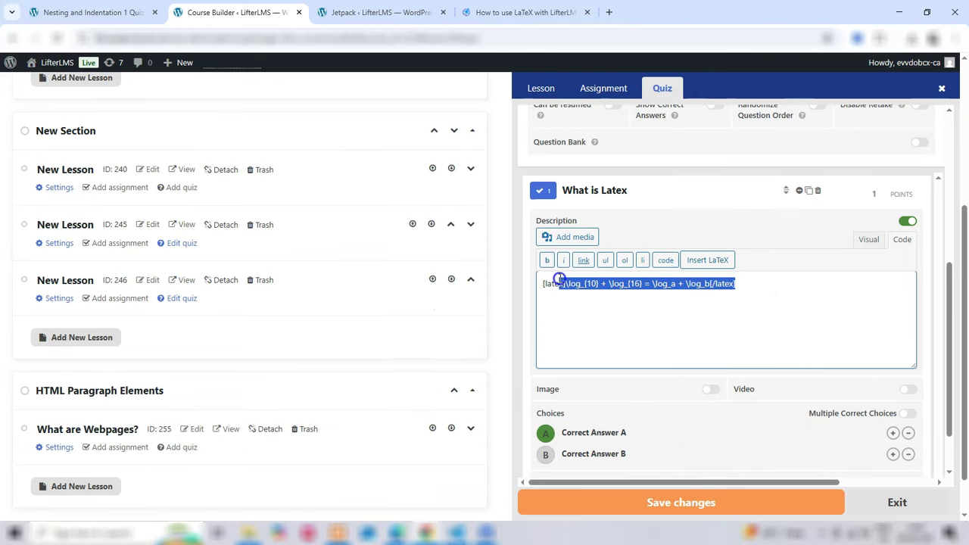
click(653, 313)
scroll(726, 330, down, 1)
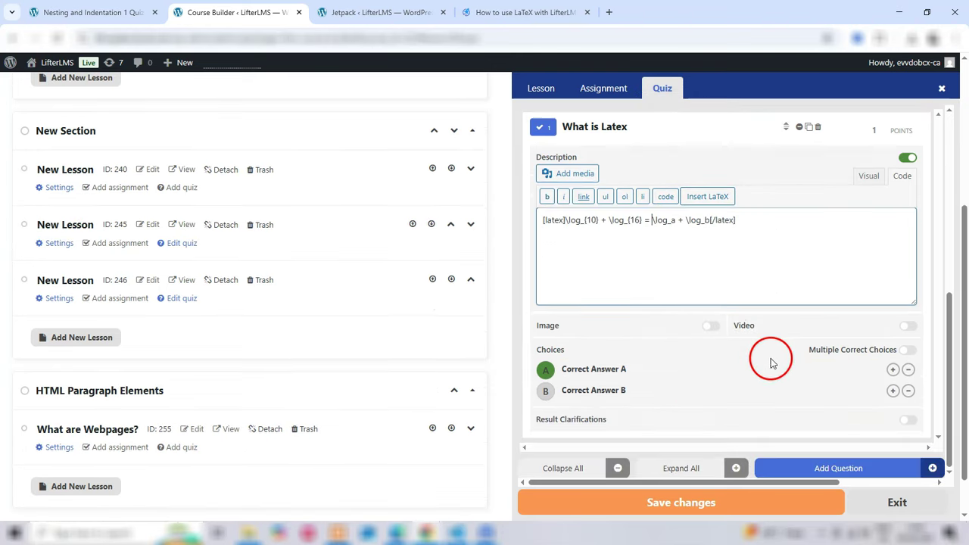
scroll(770, 283, up, 2)
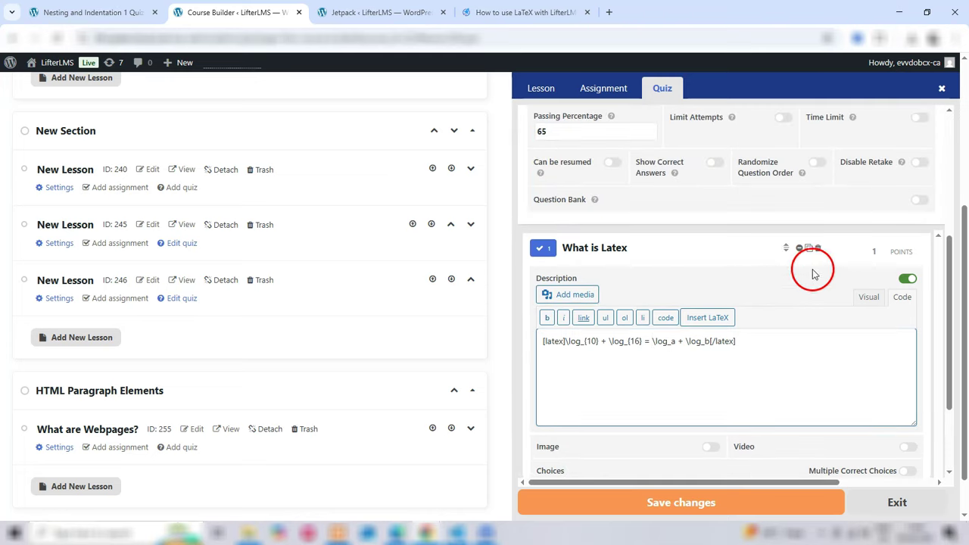
drag(762, 337, 532, 341)
click(677, 388)
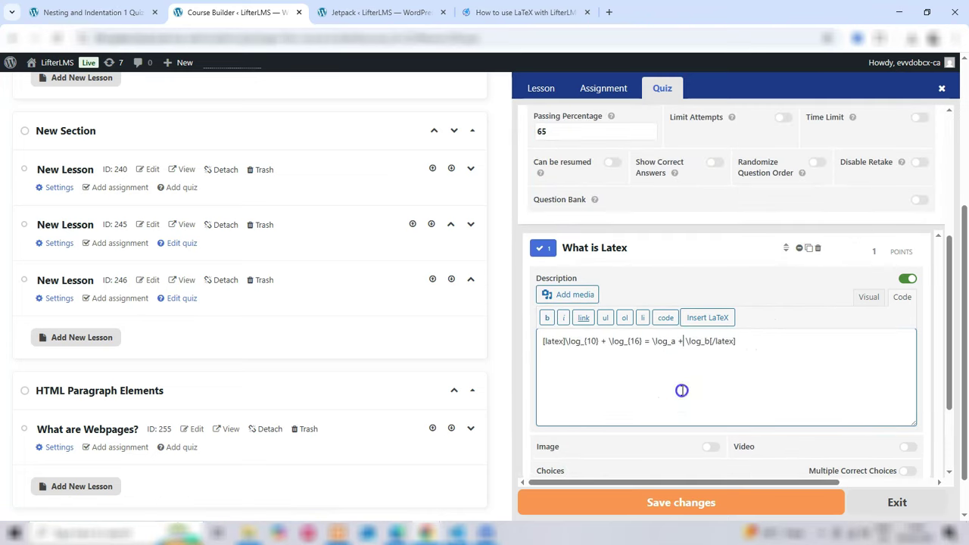
scroll(681, 387, down, 2)
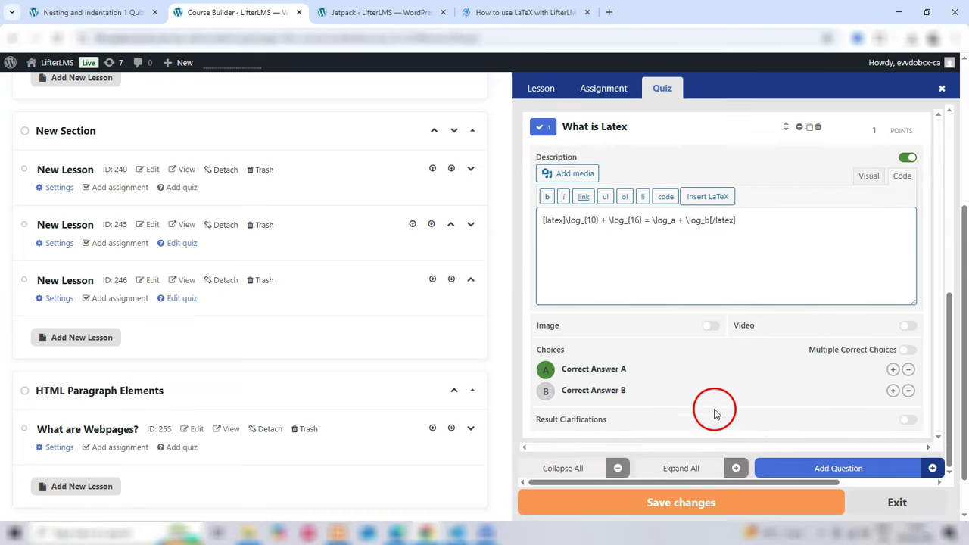
scroll(690, 303, up, 2)
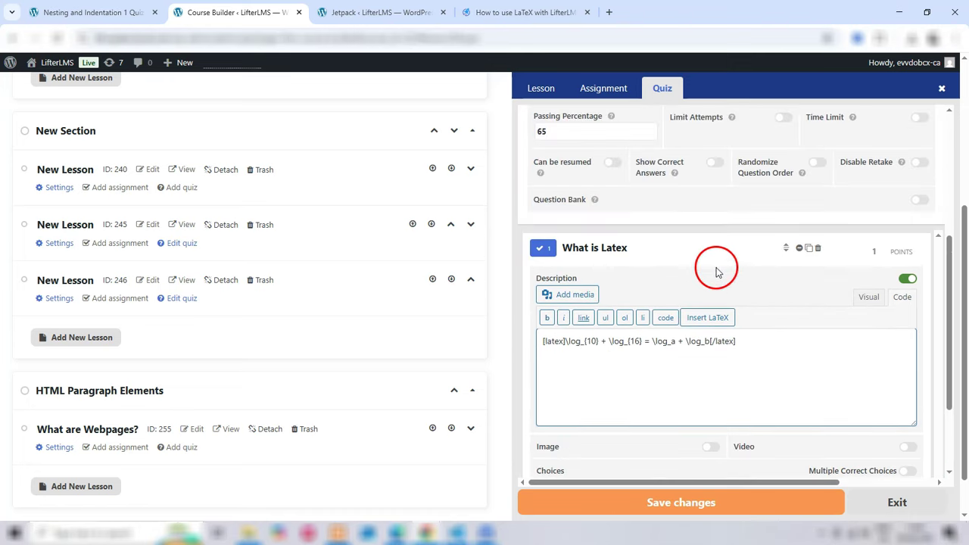
- Collapse the first question and add a multiple choice question titled "What is jetpack latex?"
click(786, 248)
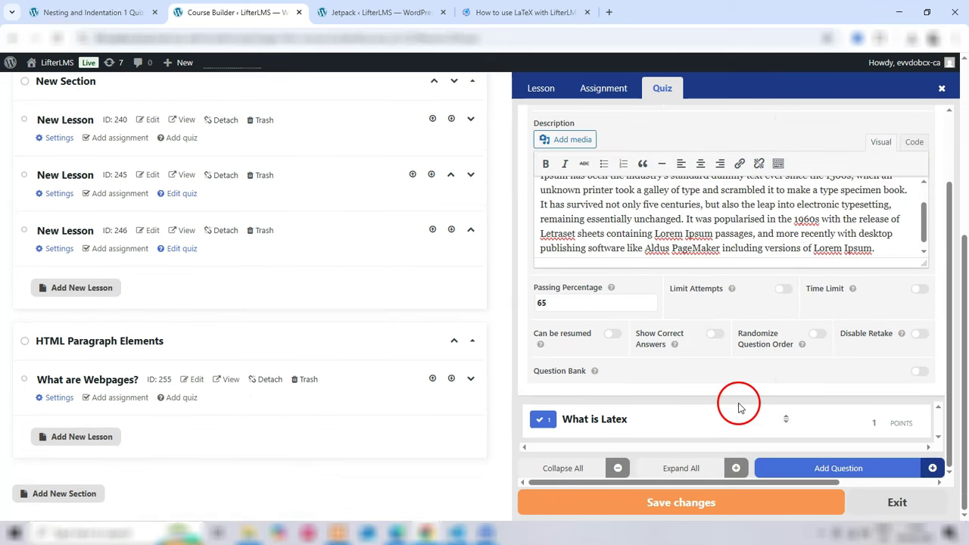
click(809, 468)
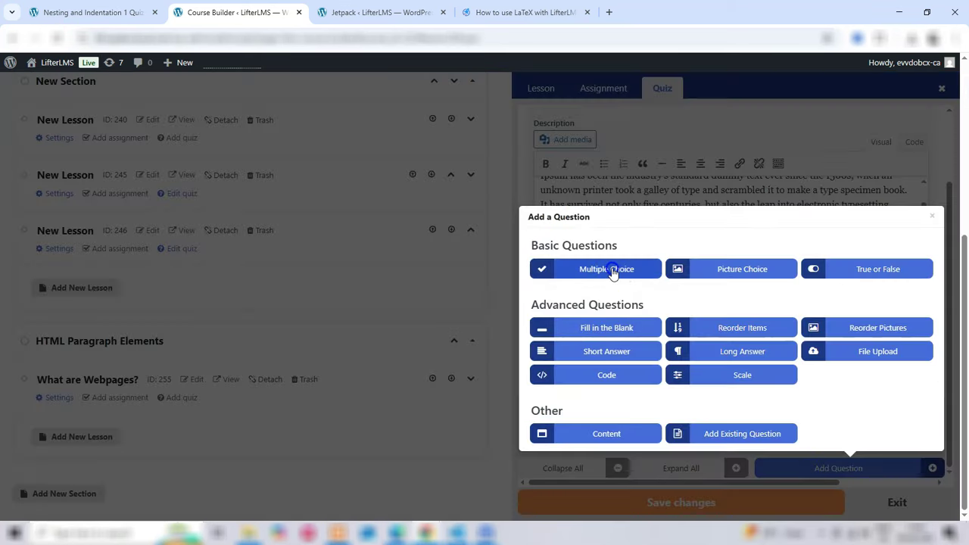
click(612, 270)
click(589, 294)
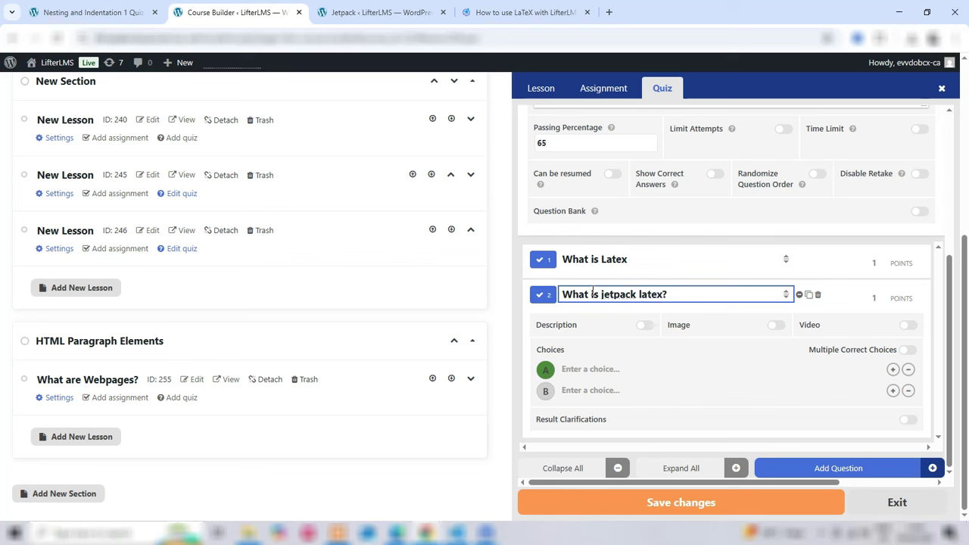
- Enable the description for the "What is jetpack latex?" question and switch its editor to code mode
click(644, 324)
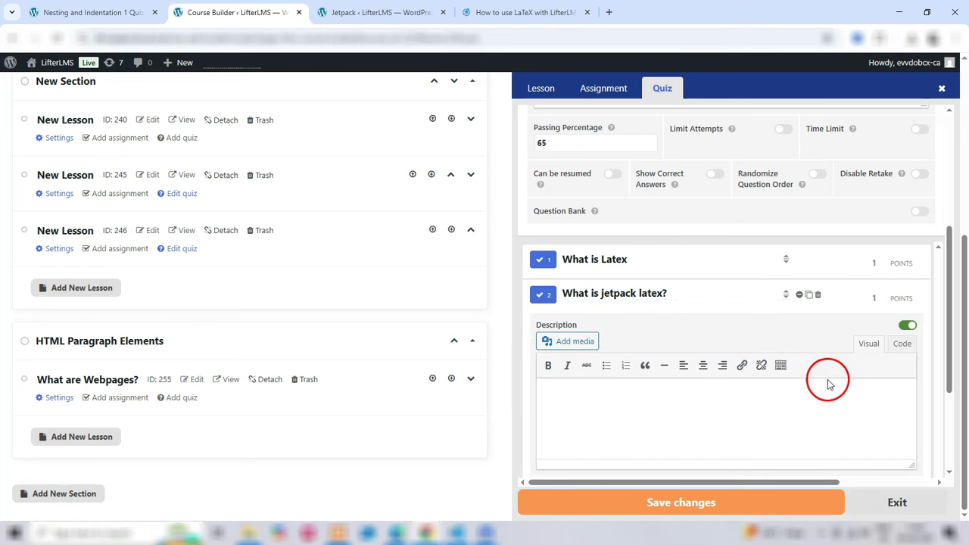
scroll(829, 384, down, 3)
click(900, 224)
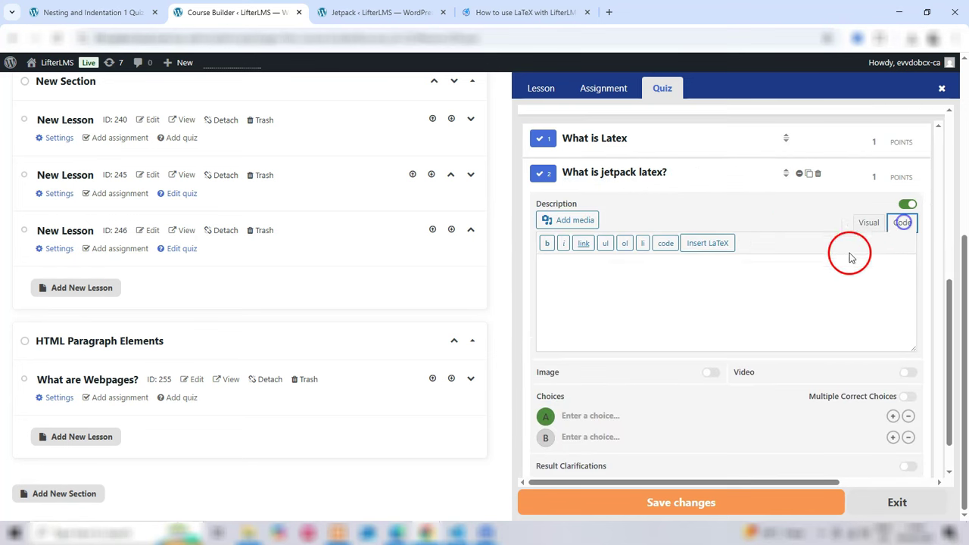
- Insert the 3×3 Matrix template as an inline LaTeX equation in the second question's description and save the changes
click(700, 244)
scroll(454, 341, down, 2)
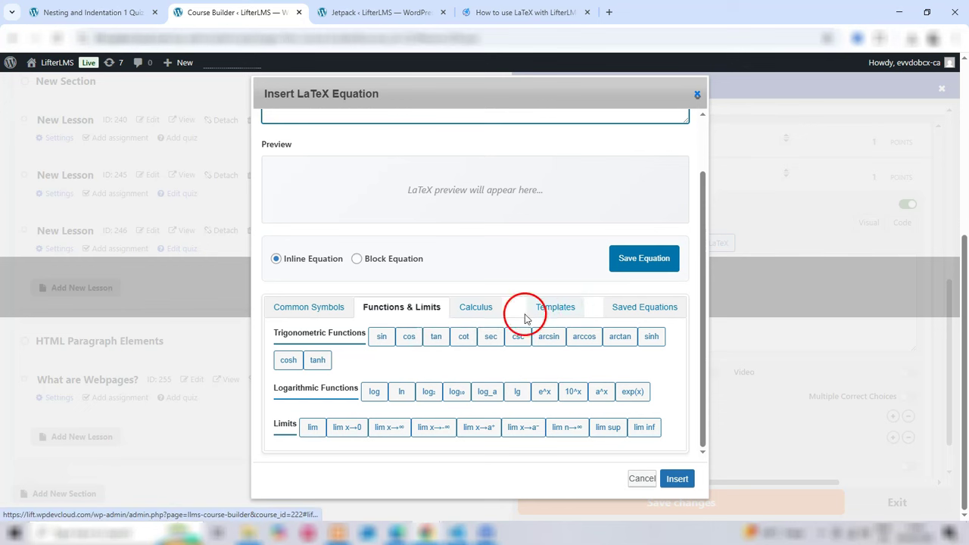
click(557, 305)
scroll(533, 303, down, 2)
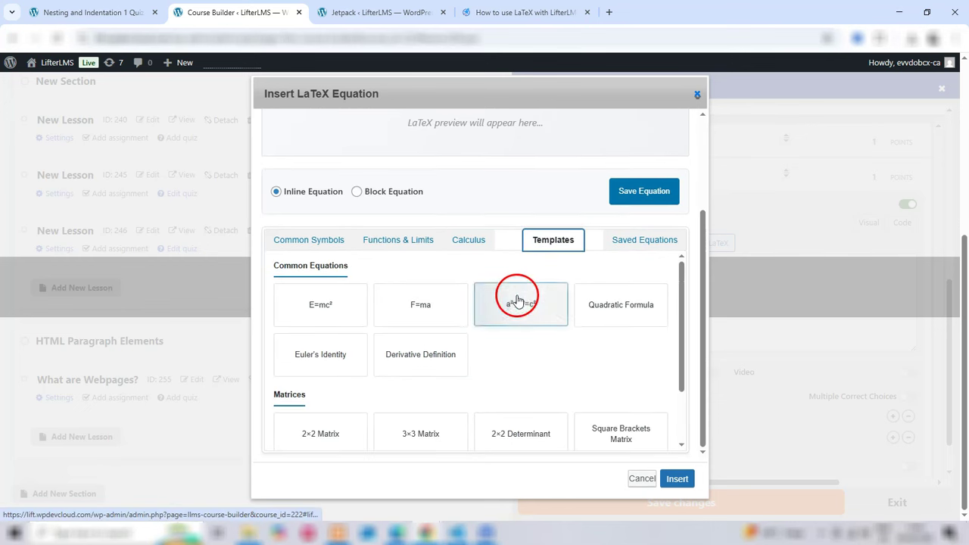
scroll(446, 401, down, 2)
click(435, 371)
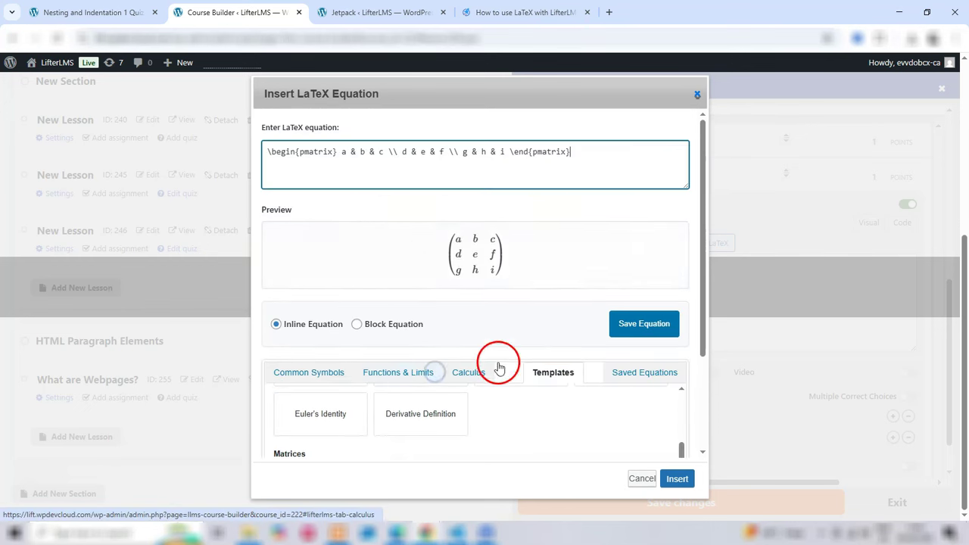
click(436, 164)
click(674, 478)
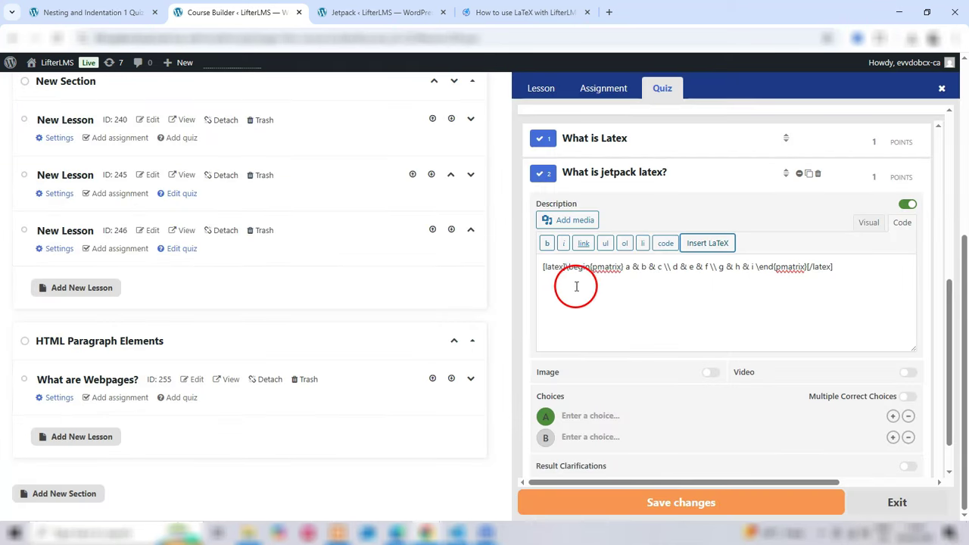
scroll(835, 281, down, 1)
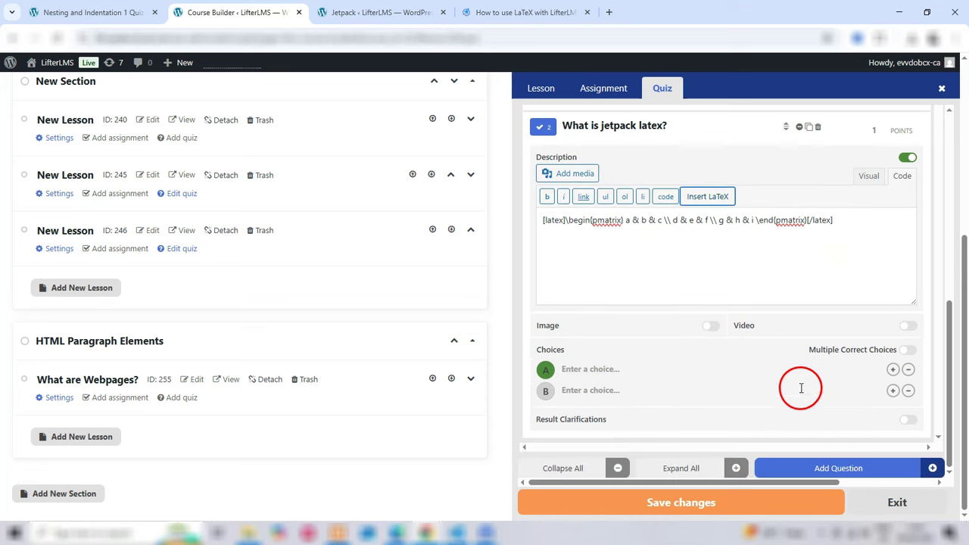
click(714, 502)
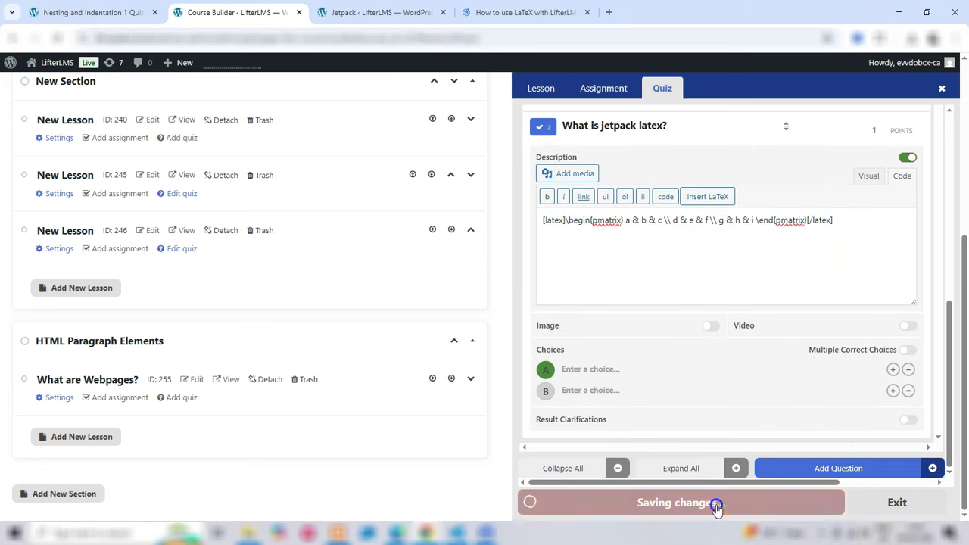
- Enter "Correct answer 1" and "Correct answer 2" as the second question's choices and save the changes
click(586, 368)
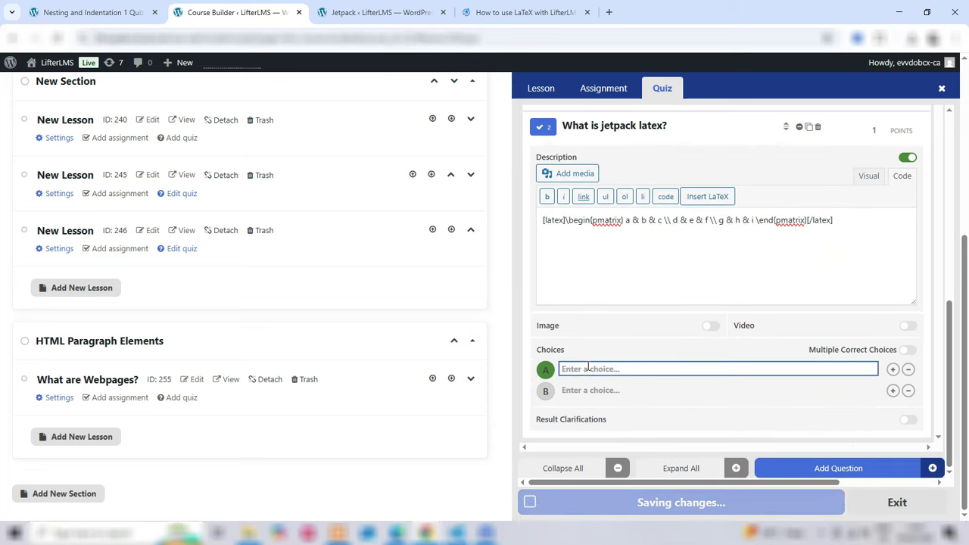
text(Correct)
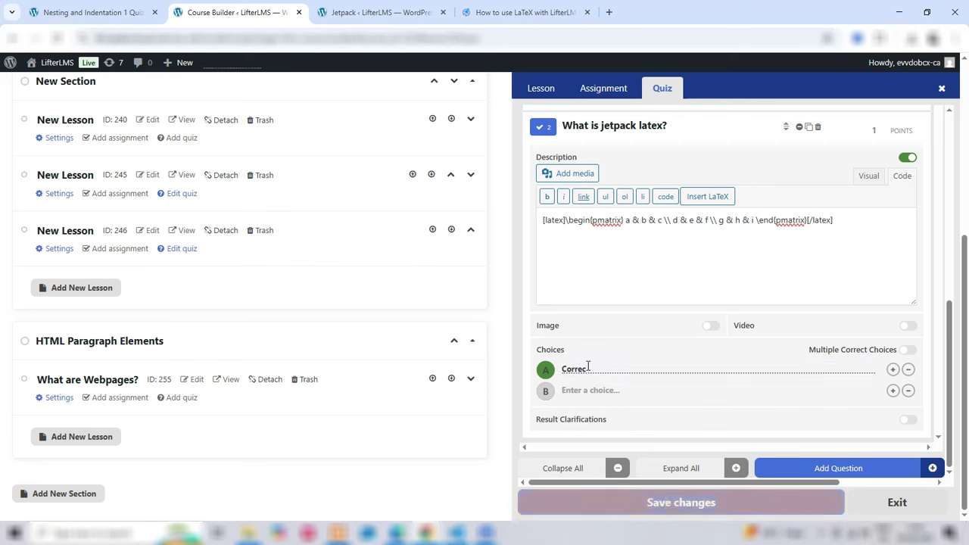
click(588, 366)
key(BackSpace)
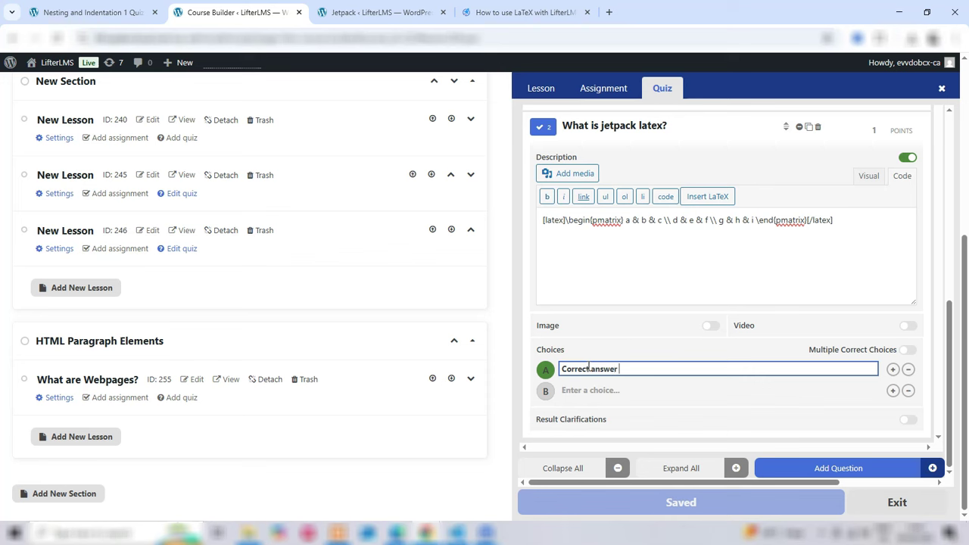
click(616, 389)
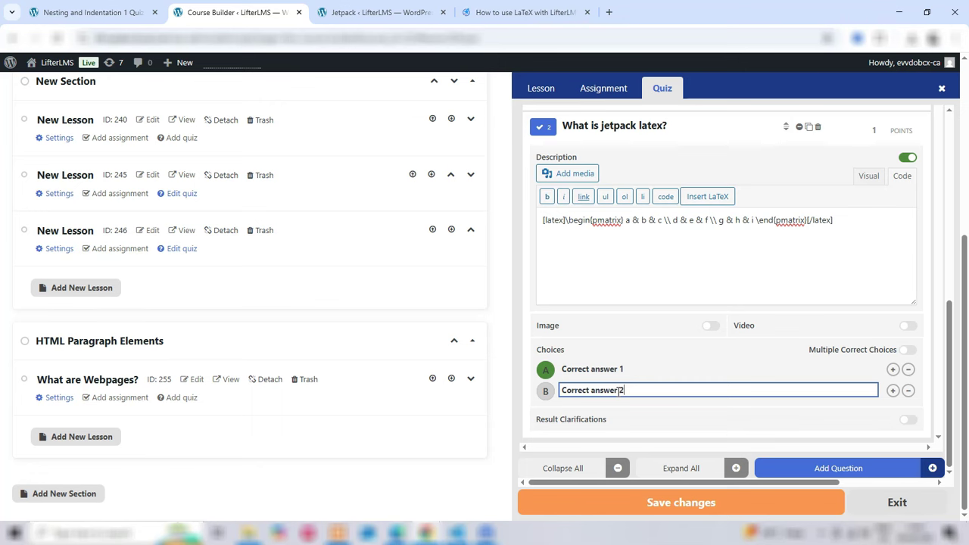
click(715, 508)
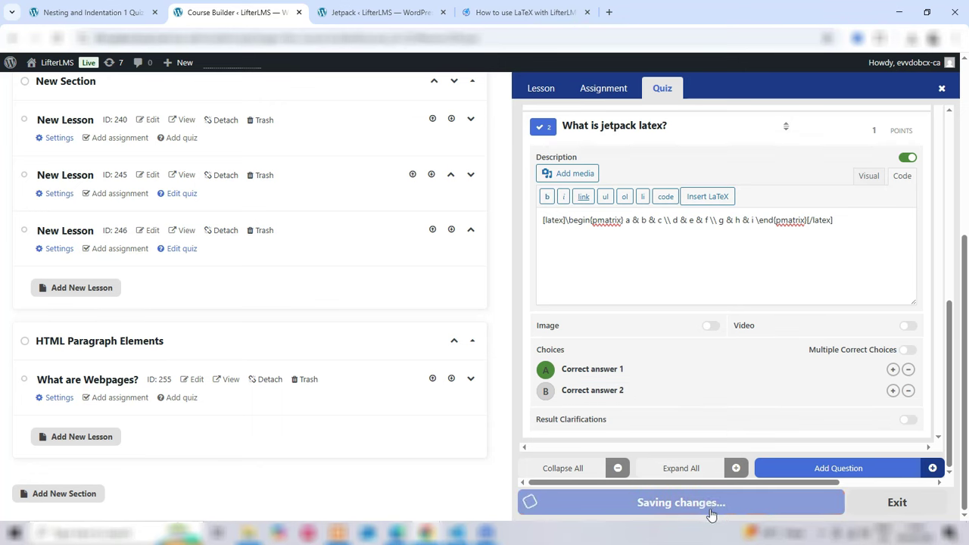
- Collapse the "What is jetpack latex?" question in the quiz's question list
scroll(712, 309, up, 5)
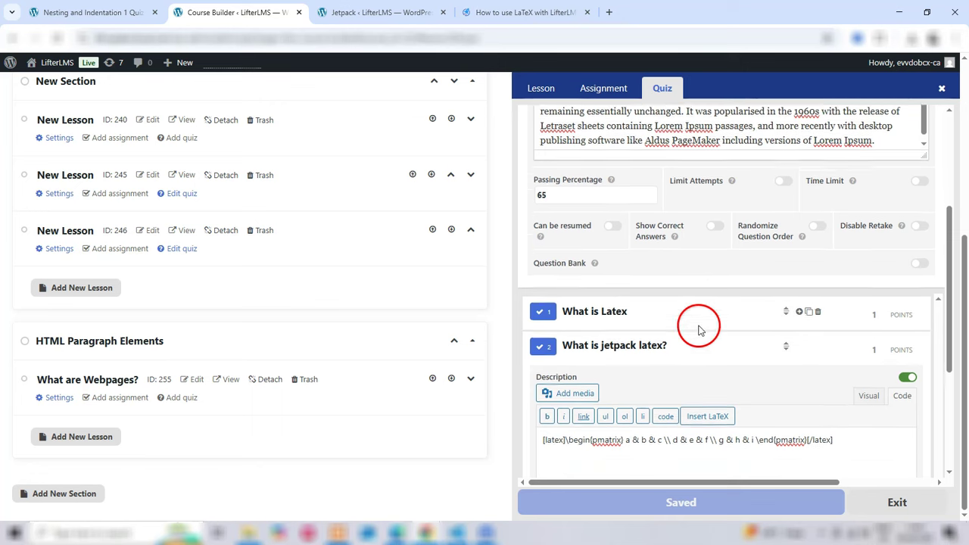
scroll(698, 330, down, 1)
click(796, 307)
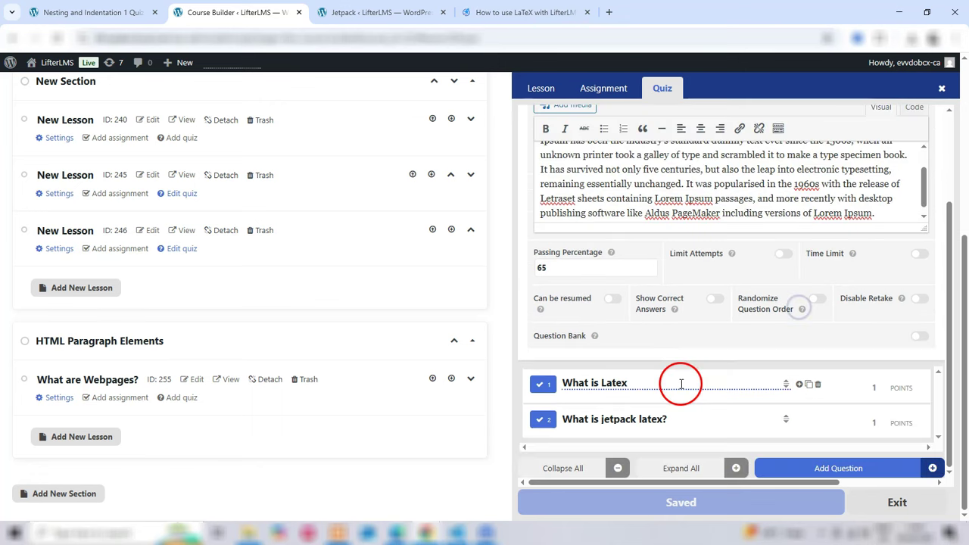
scroll(746, 327, up, 1)
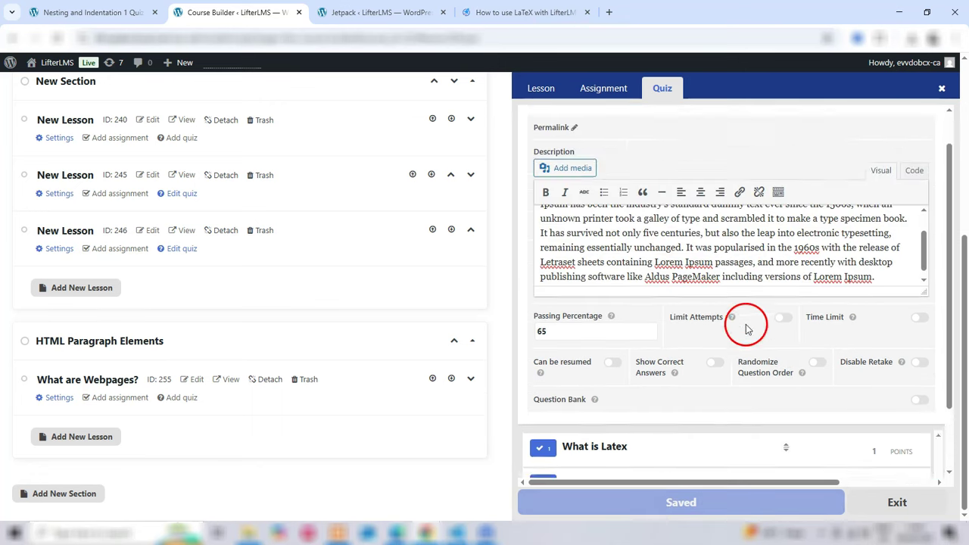
- Set the "Nesting and Indentation 1 Quiz" to published and save the changes
scroll(745, 327, up, 1)
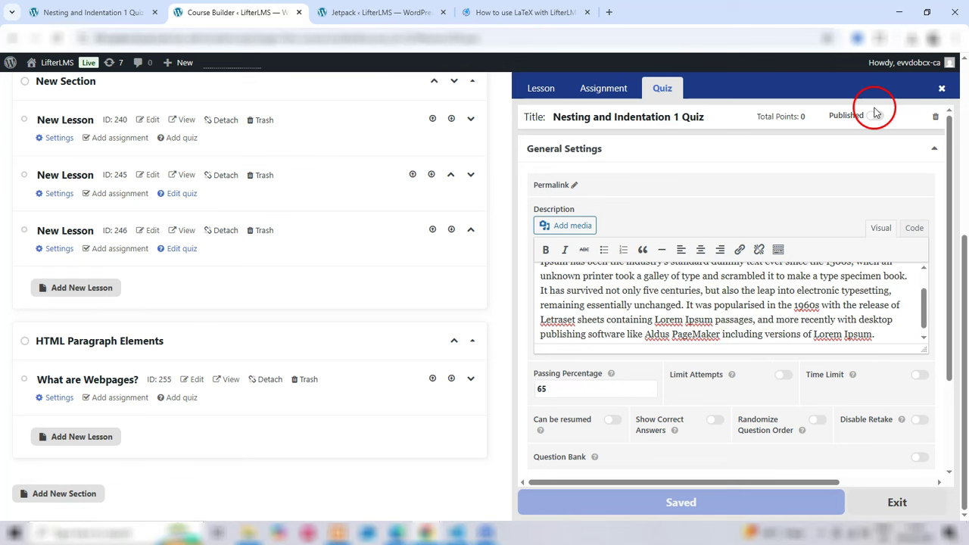
scroll(730, 356, down, 3)
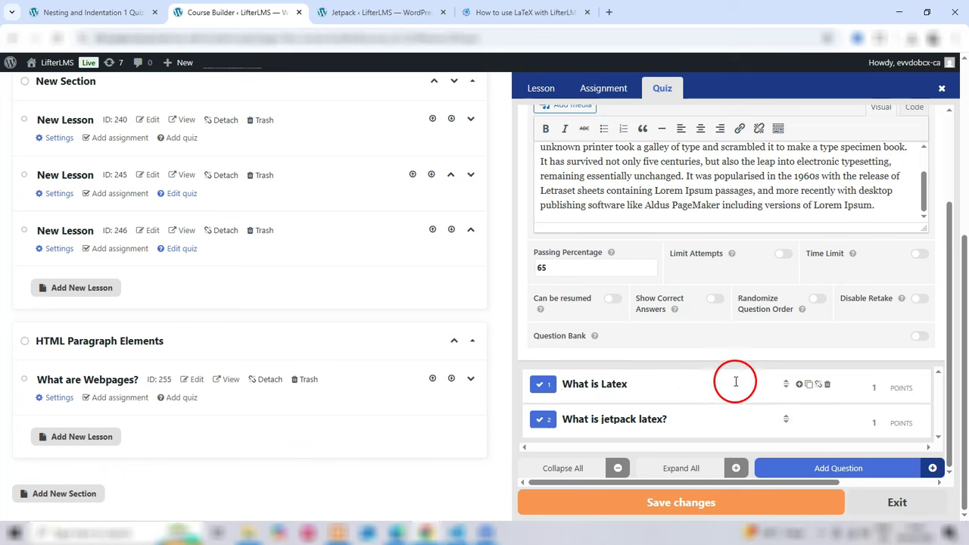
click(685, 504)
- Start the quiz on its live page and answer "What is Latex" with "Correct Answer A", continuing to the second question
key(ctrl+shift+Tab)
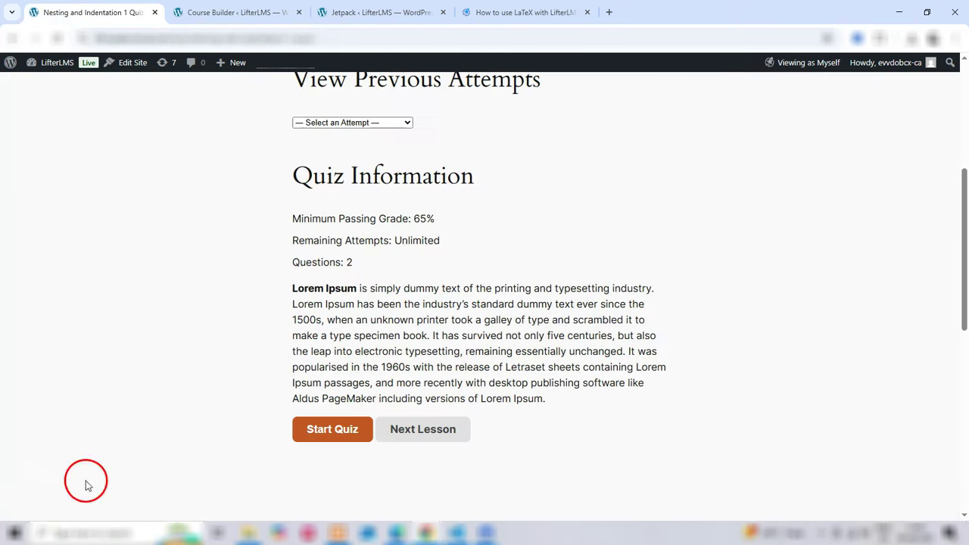
click(332, 429)
scroll(521, 416, down, 5)
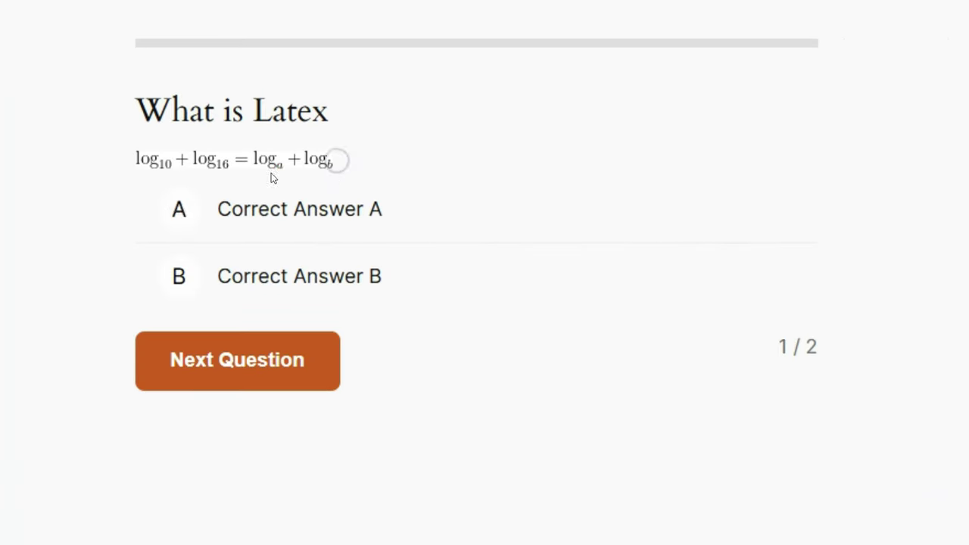
click(318, 217)
click(174, 197)
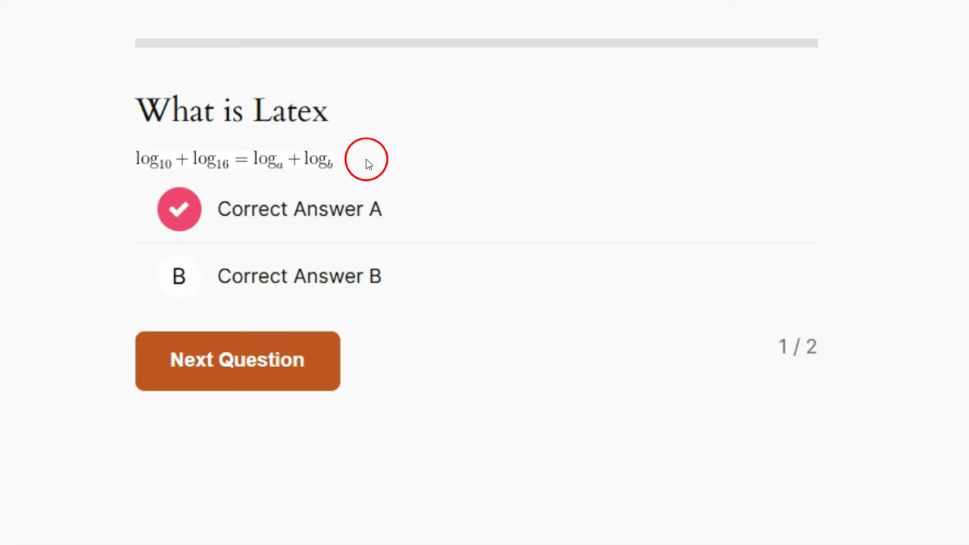
click(313, 368)
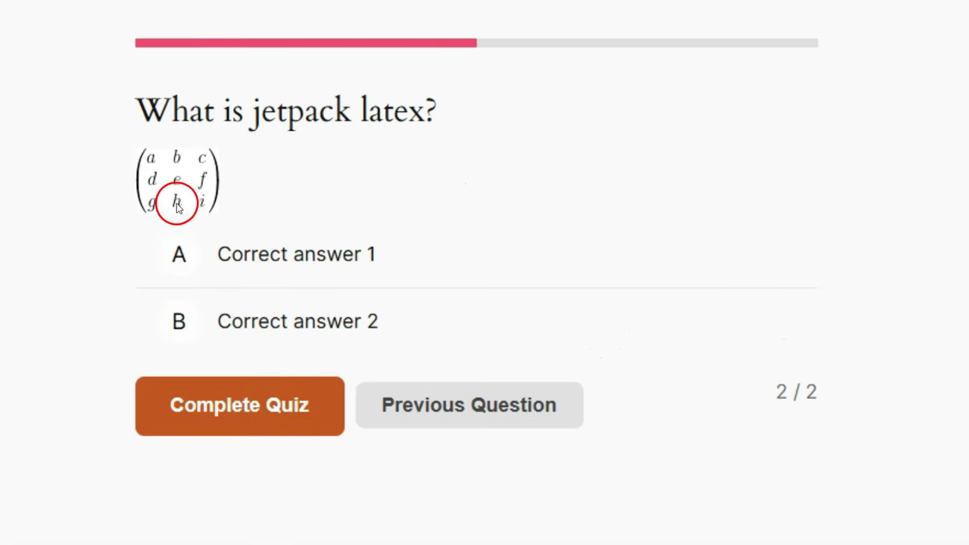
- Answer "What is jetpack latex?" with "Correct answer 2" and complete the quiz to view the attempt results
click(333, 319)
click(238, 419)
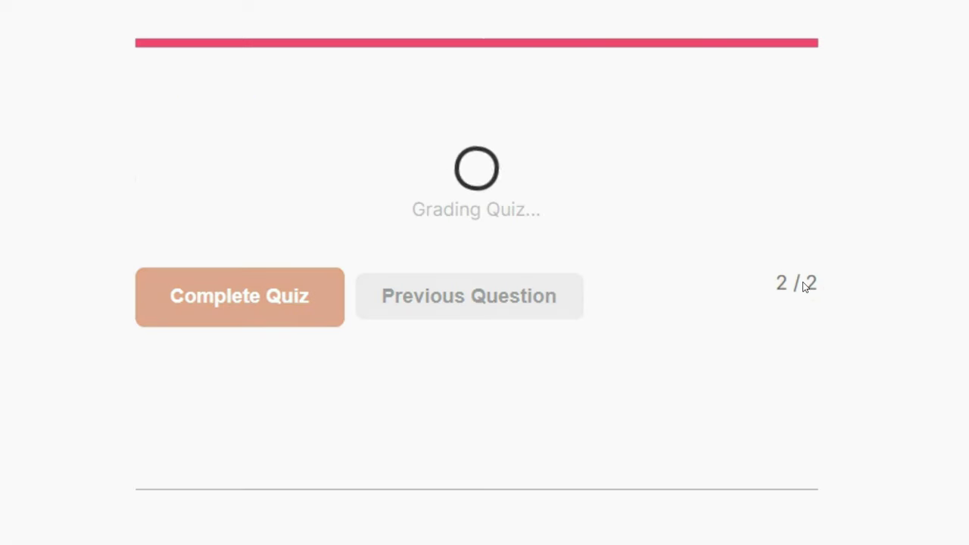
scroll(793, 294, down, 3)
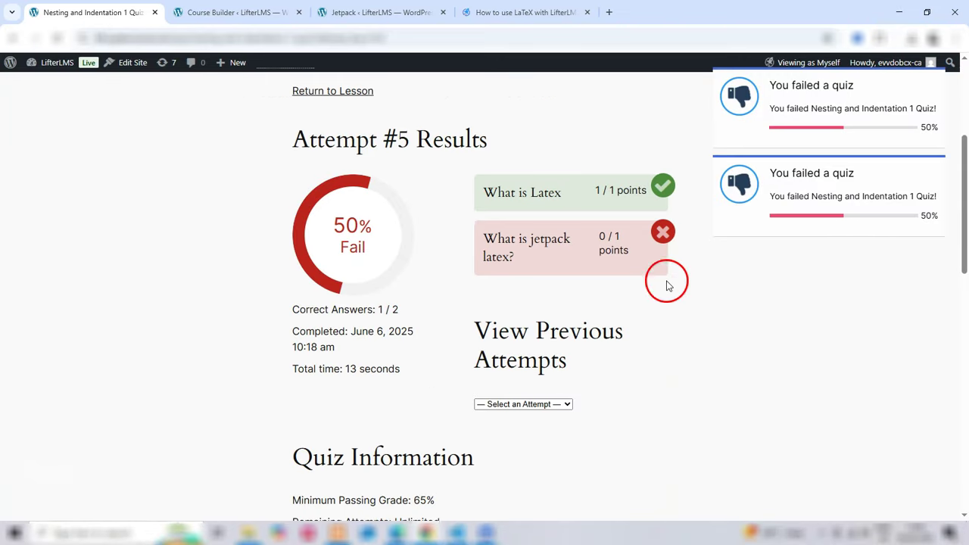